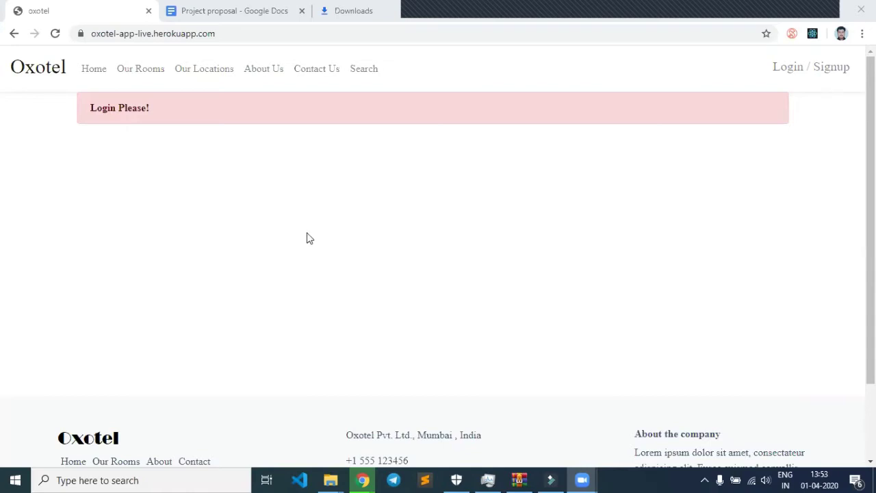
In the Project proposal doc, highlight the Login & Signup, Update user profile, Filter by city and Filter by size headings.
left_click(240, 10)
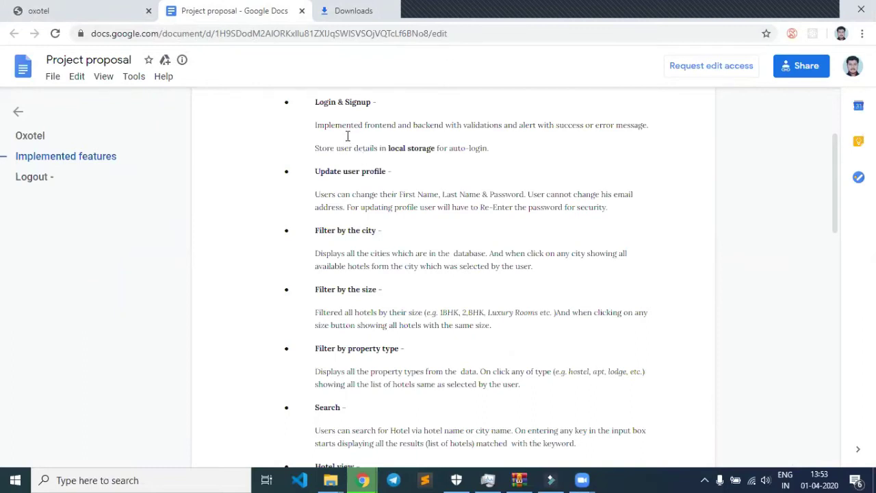
left_click_drag(313, 102, 375, 108)
left_click_drag(313, 172, 385, 175)
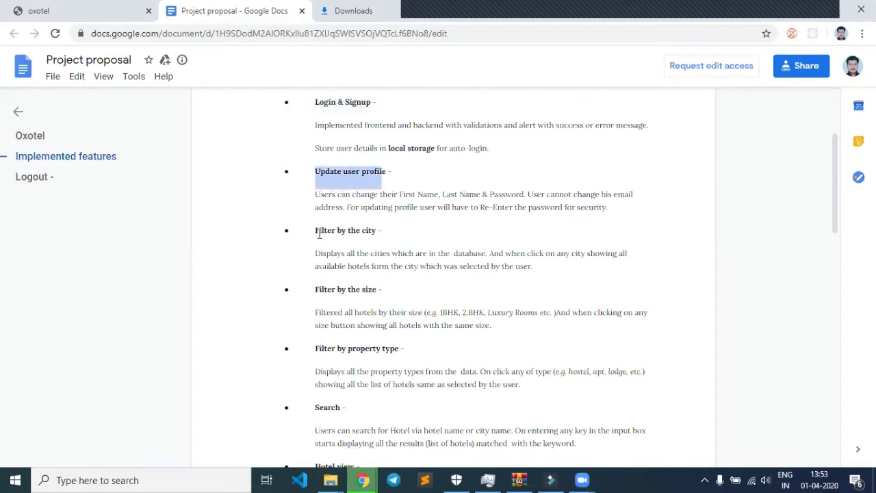
left_click_drag(315, 230, 376, 230)
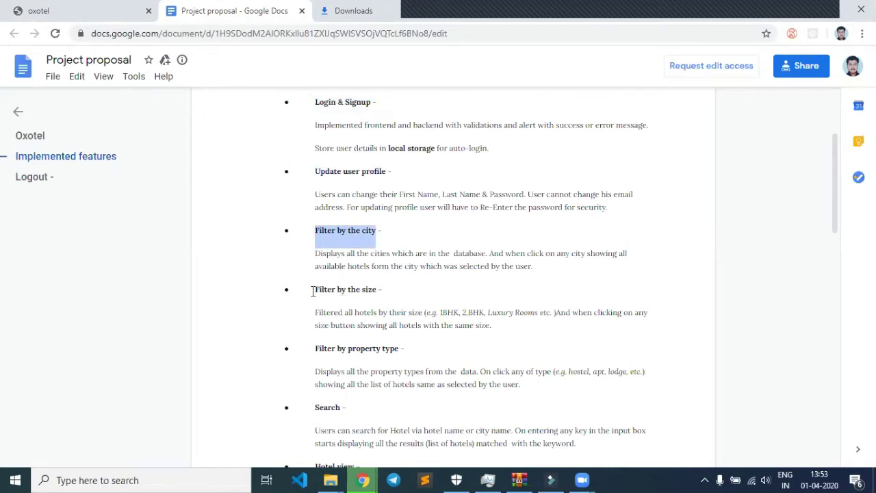
left_click_drag(313, 289, 370, 294)
left_click_drag(309, 349, 385, 349)
Scroll down to the Book hotel section on page 2.
scroll(319, 343, "down", 1)
left_click_drag(314, 343, 345, 339)
scroll(320, 404, "down", 1)
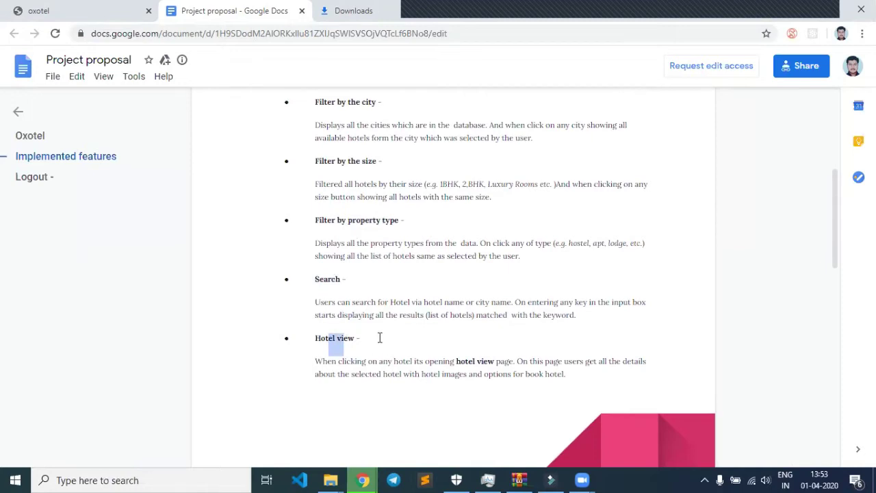
scroll(382, 337, "down", 1)
scroll(382, 337, "down", 1)
scroll(382, 337, "down", 4)
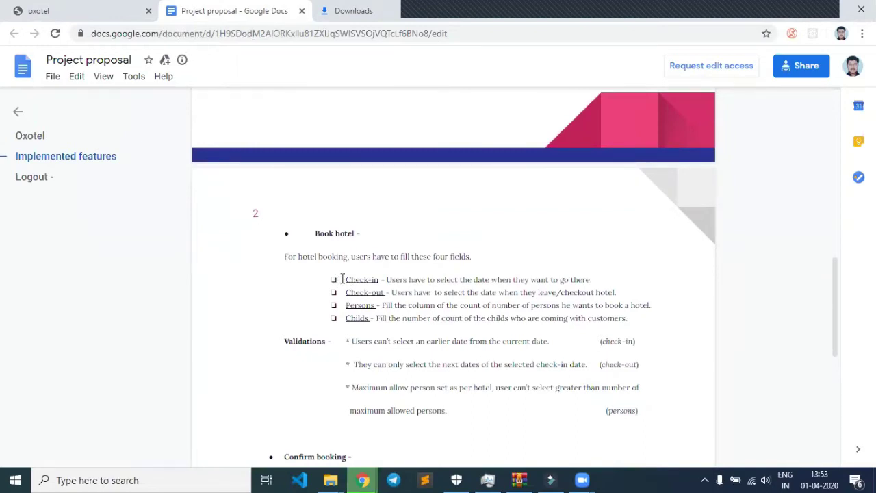
Go over the Check-in, Check-out, Persons and Childs booking fields.
left_click_drag(341, 280, 370, 334)
left_click(341, 292)
left_click(346, 305)
left_click(344, 318)
scroll(373, 339, "down", 1)
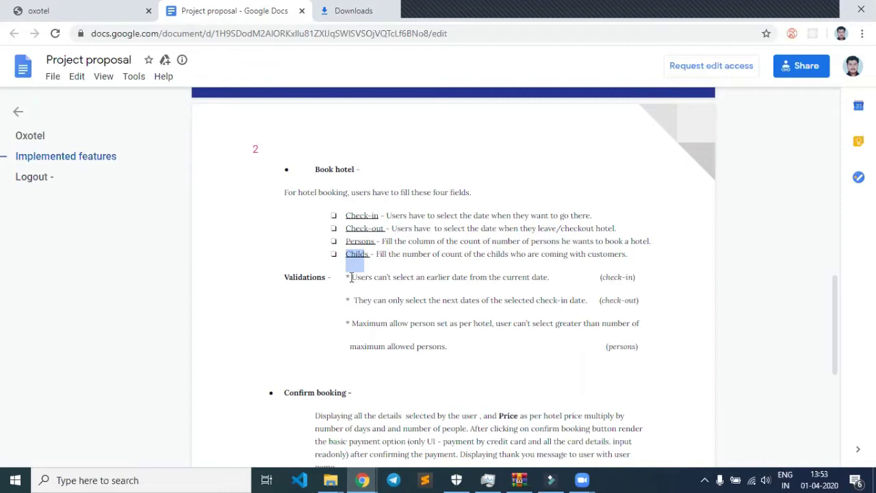
Highlight the no-earlier-date, check-out date and maximum persons validation rules.
left_click_drag(352, 277, 476, 278)
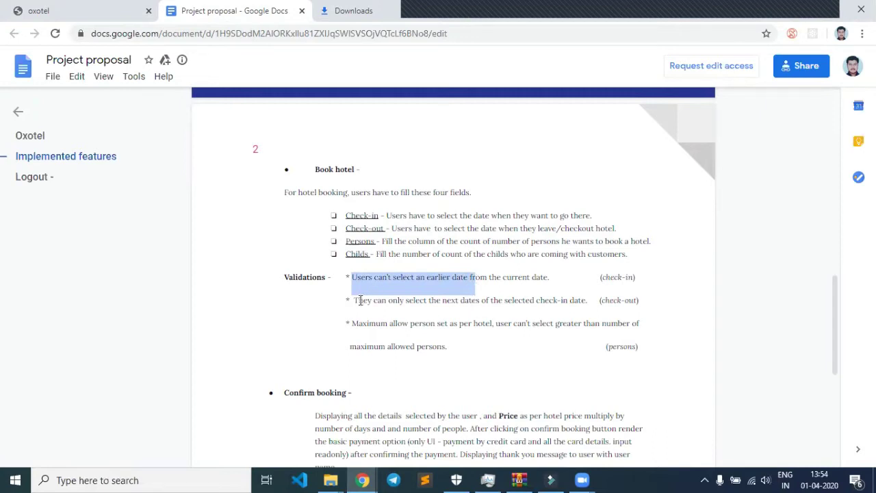
left_click_drag(355, 300, 375, 300)
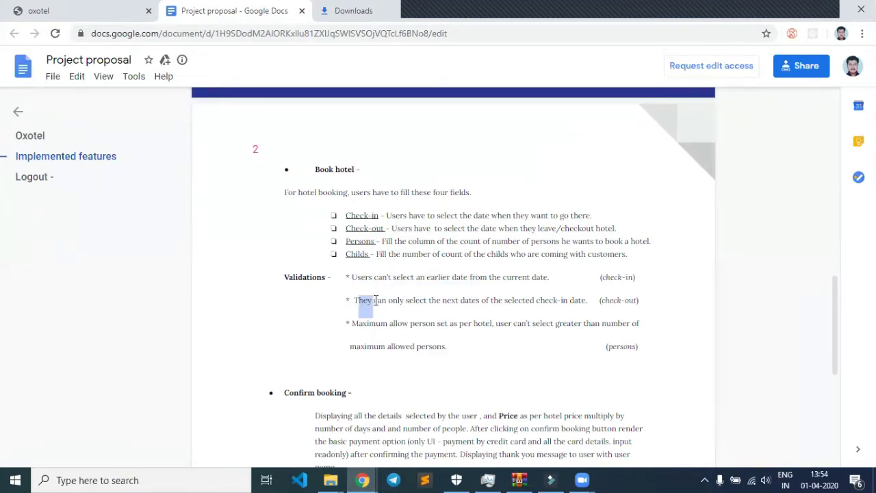
left_click(420, 312)
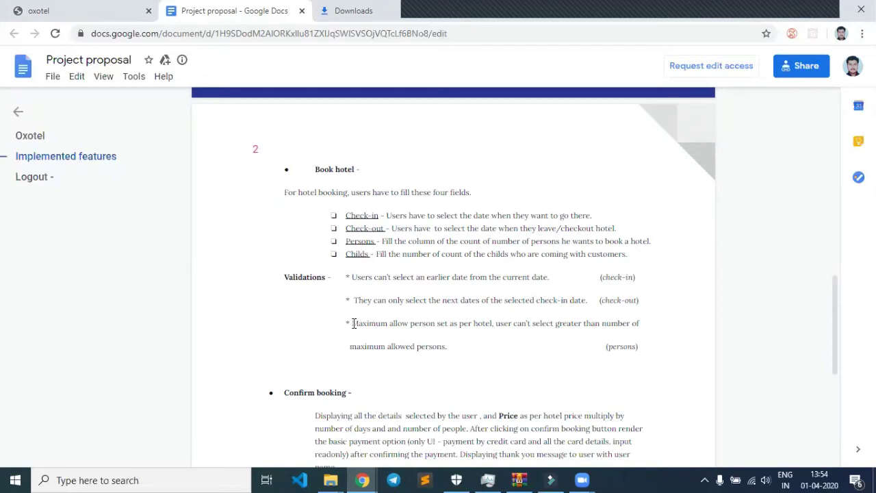
left_click_drag(351, 242, 375, 241)
left_click(361, 322)
left_click_drag(361, 322, 378, 320)
Highlight the Confirm booking description, then return to the Oxotel tab.
scroll(363, 377, "down", 1)
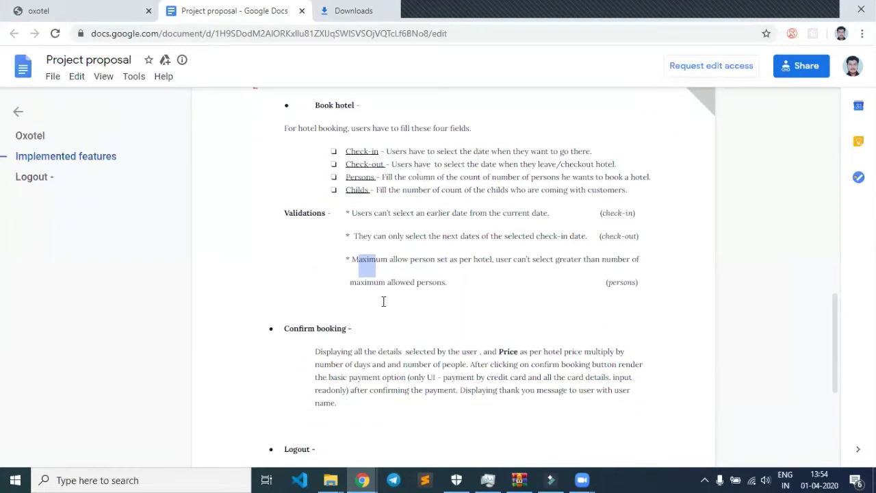
left_click(385, 301)
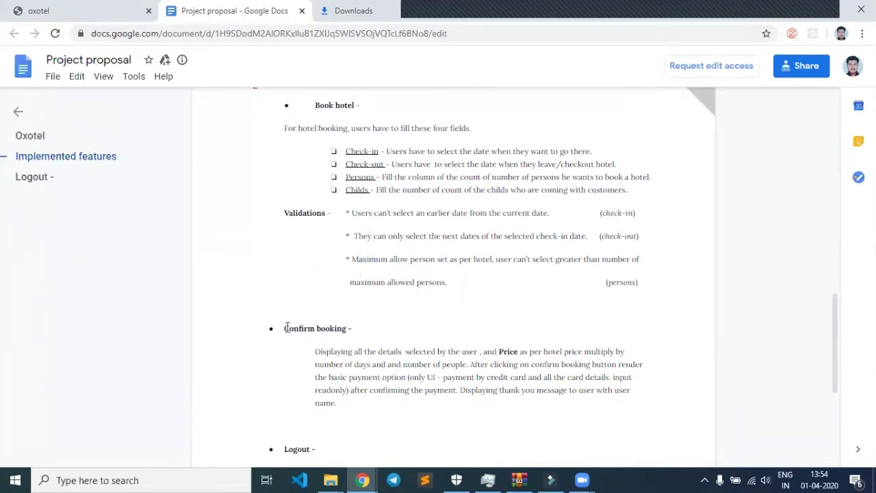
left_click_drag(286, 328, 380, 399)
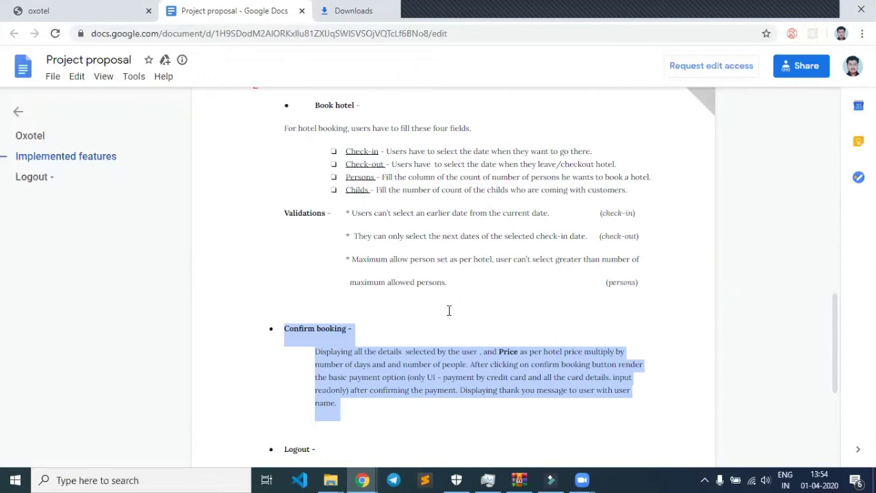
left_click(106, 6)
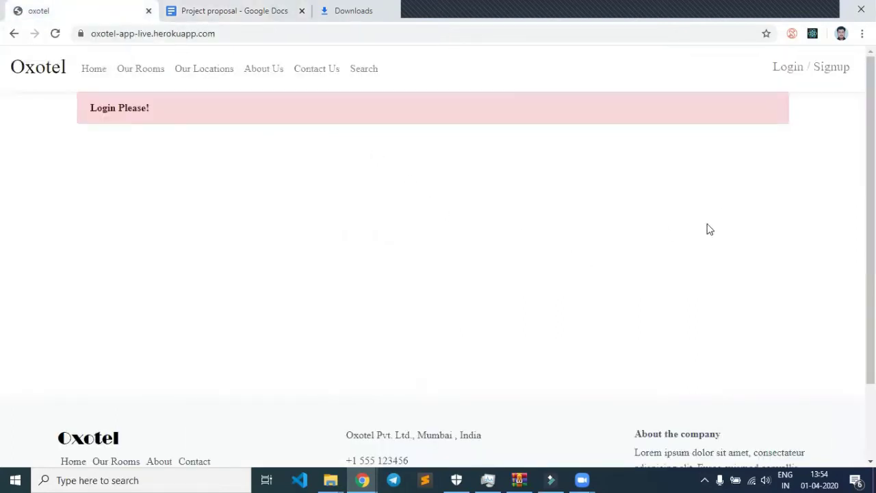
Open the Sign Up form and enter the new account's e-mail address.
left_click(816, 72)
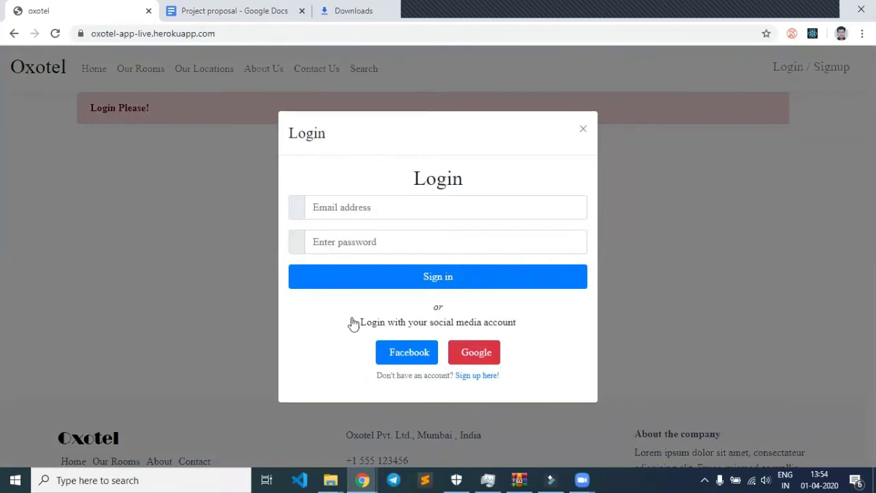
left_click(484, 383)
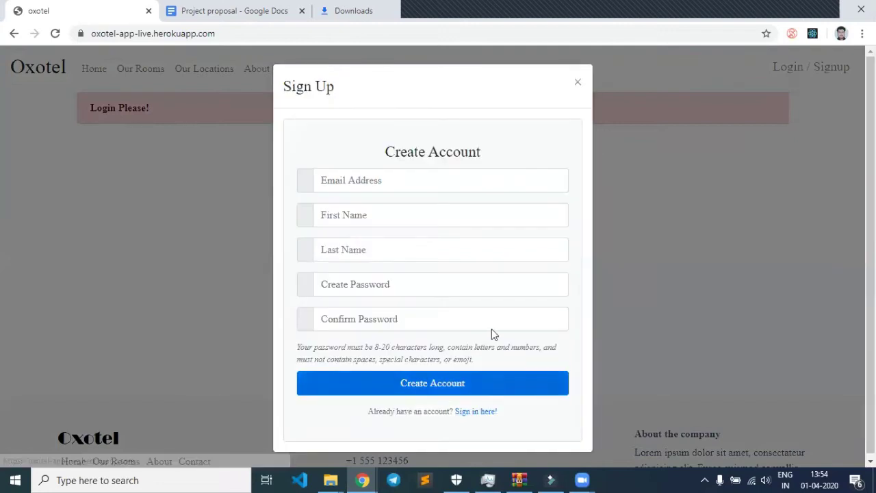
left_click(385, 181)
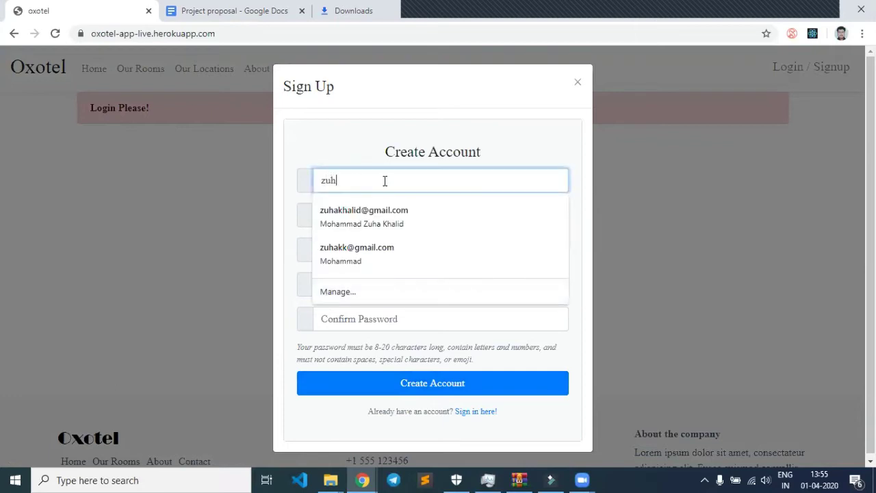
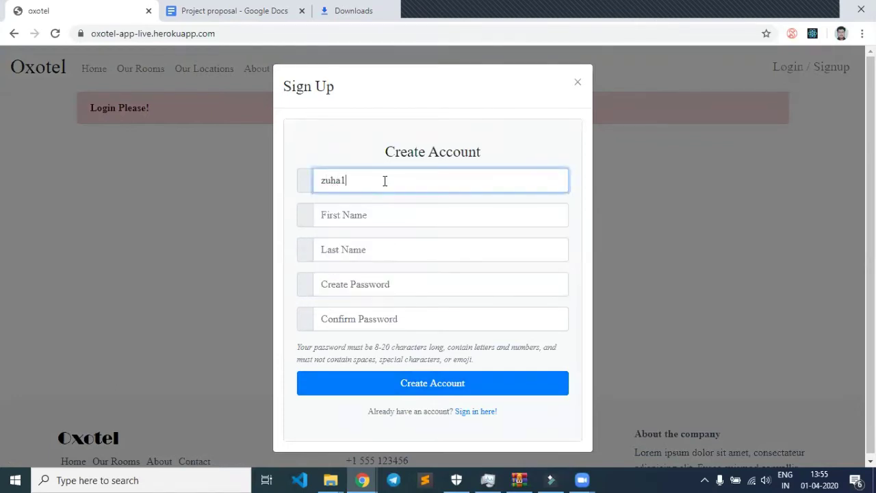
Fill the first and last name from saved details and correct the e-mail address.
left_click(379, 218)
left_click(335, 250)
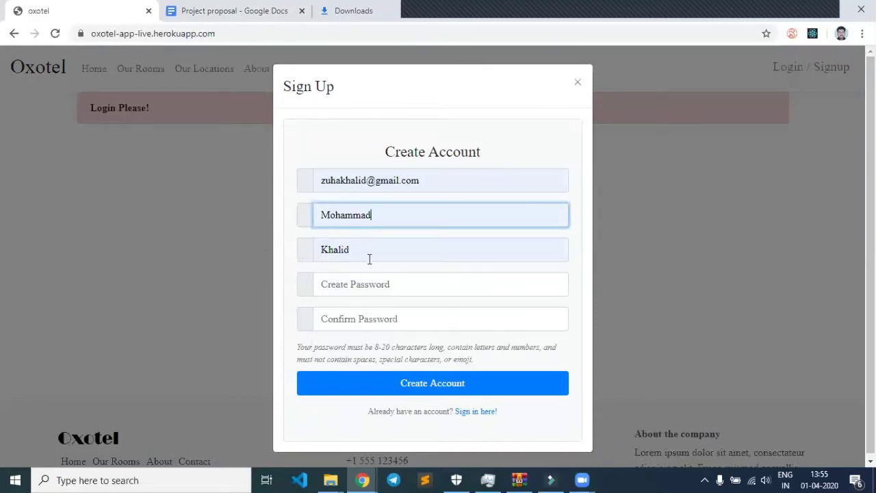
left_click(370, 182)
key("BackSpace")
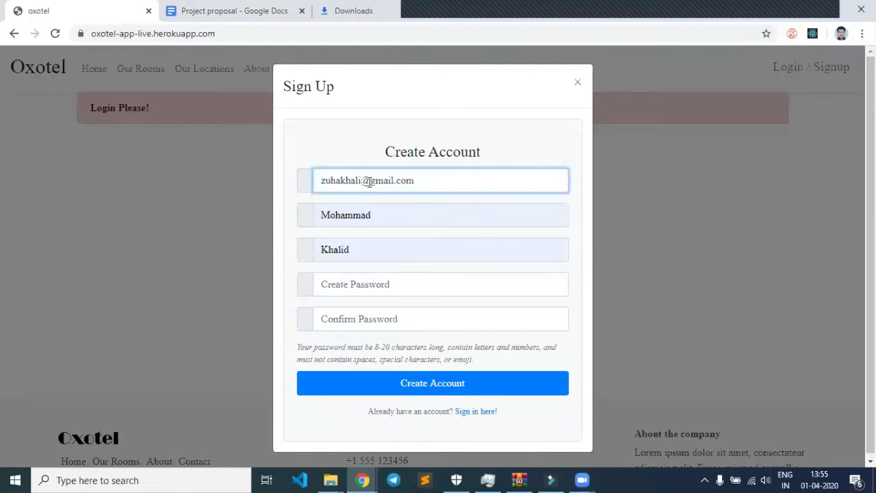
key("BackSpace")
key("BackSpace")
key("BackSpace")
key("BackSpace")
key("BackSpace")
type("1")
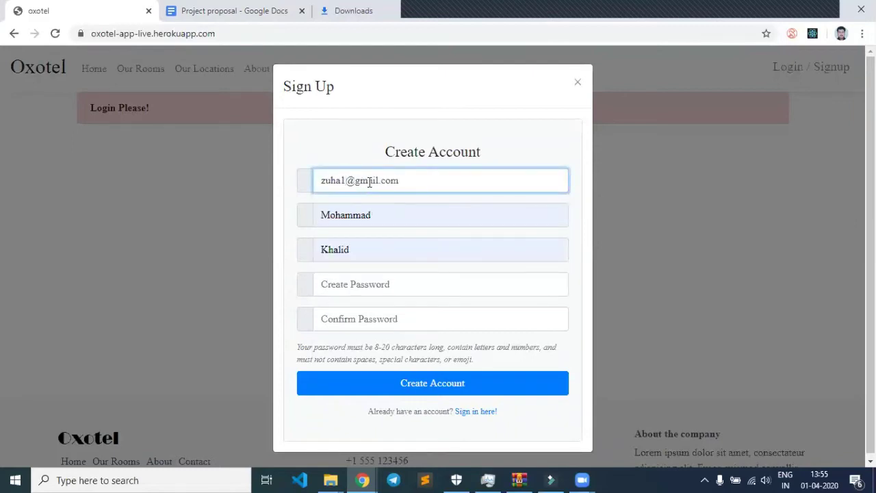
Enter the account password in Create Password and Confirm Password.
left_click(389, 286)
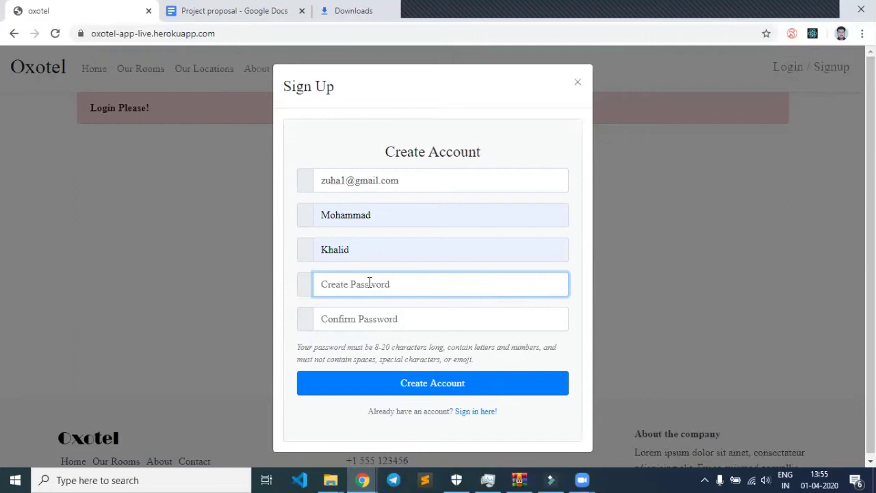
type("12345678")
key("Tab")
type("1234567")
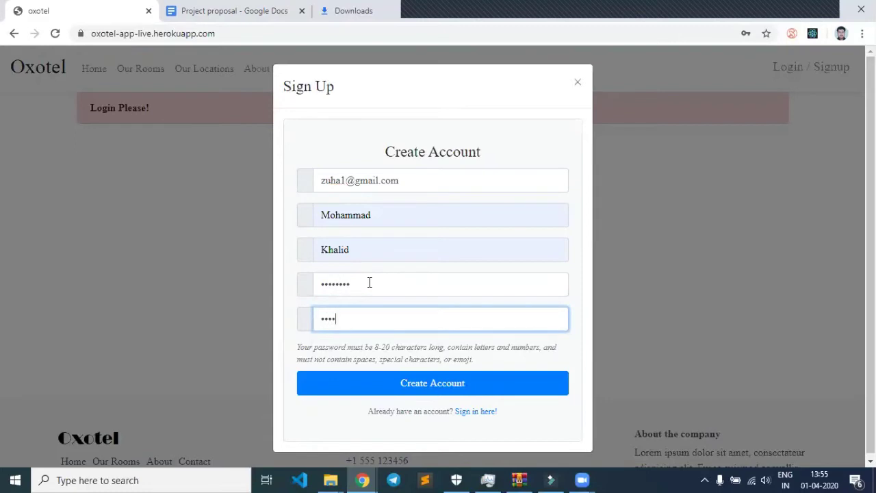
type("8")
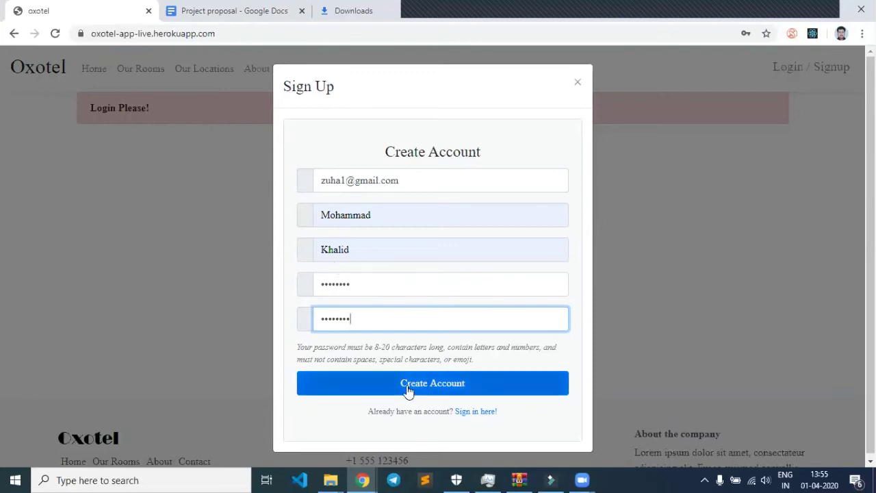
Submit the new account, acknowledge the success message and decline saving the password.
left_click(468, 390)
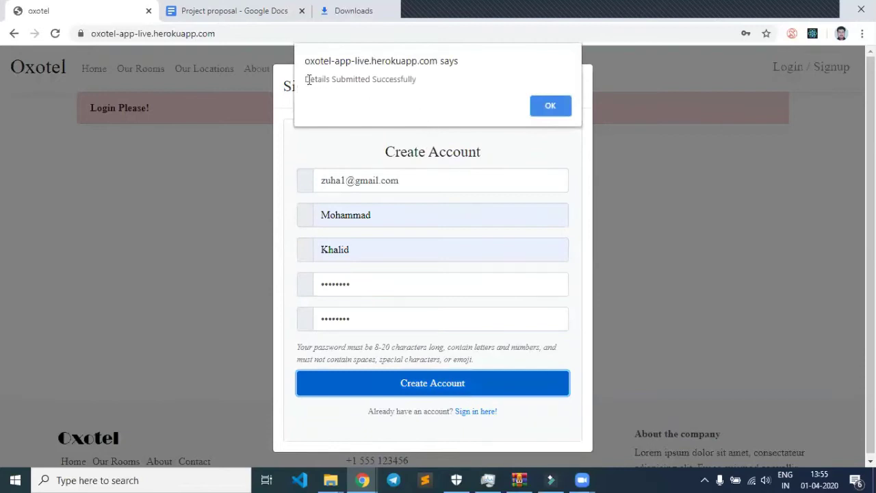
left_click_drag(306, 79, 370, 79)
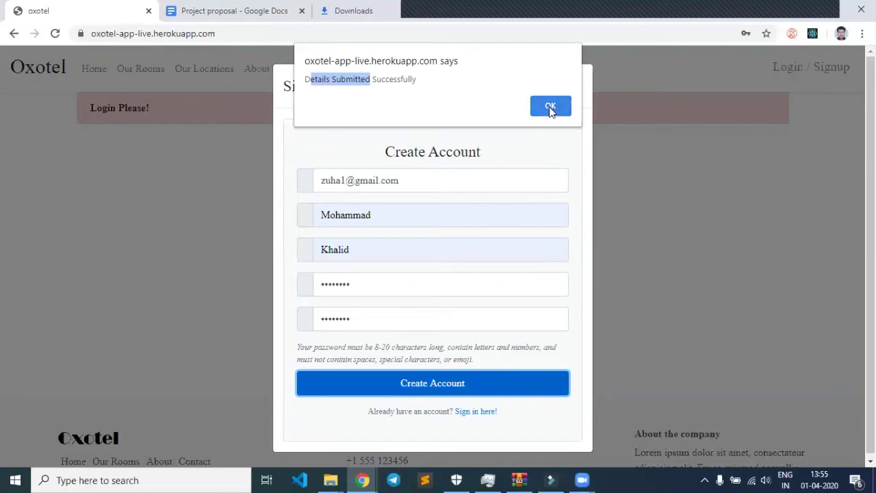
left_click(550, 108)
left_click(764, 57)
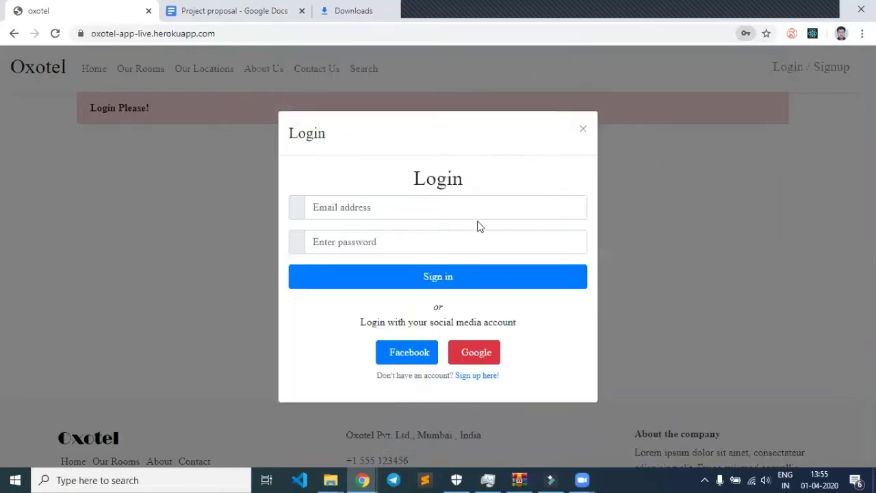
Sign in with the saved account e-mail and the account password, declining to save it.
left_click(370, 208)
type("z")
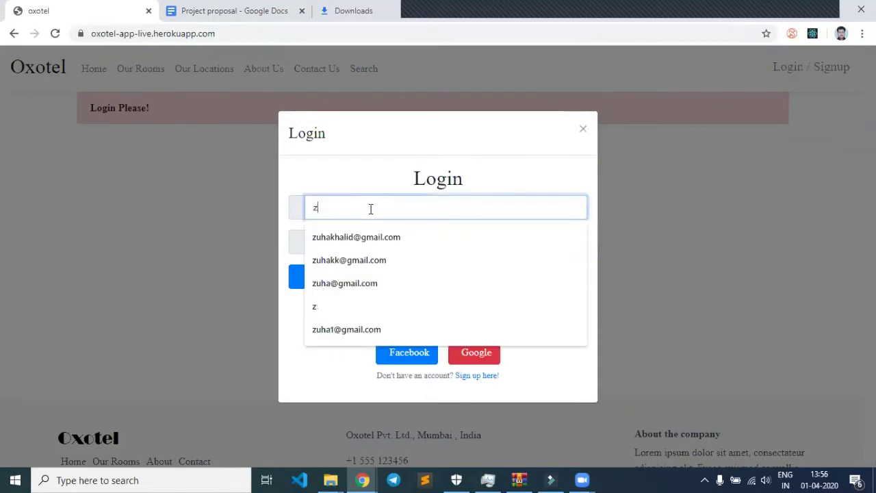
type("uha")
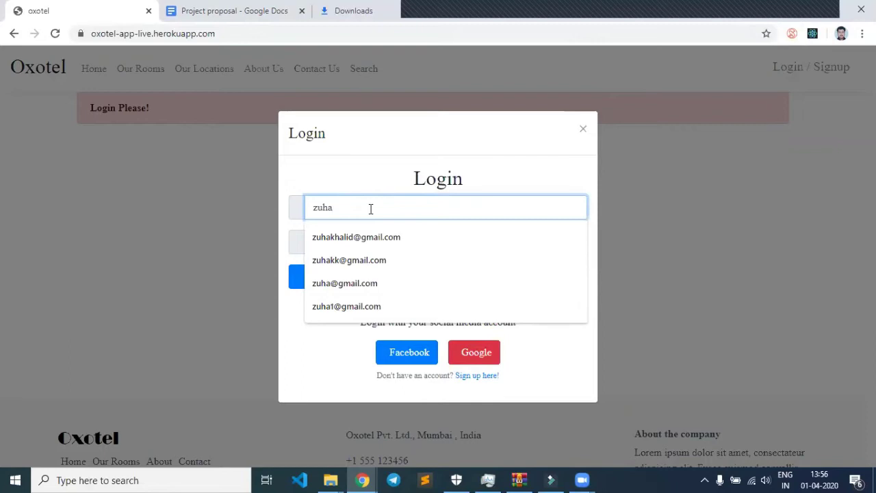
key("Up")
key("Return")
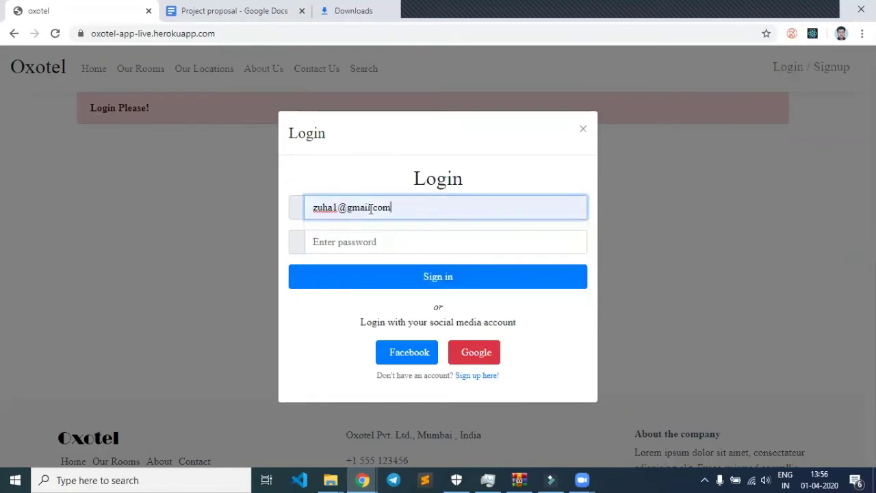
key("Tab")
type("z")
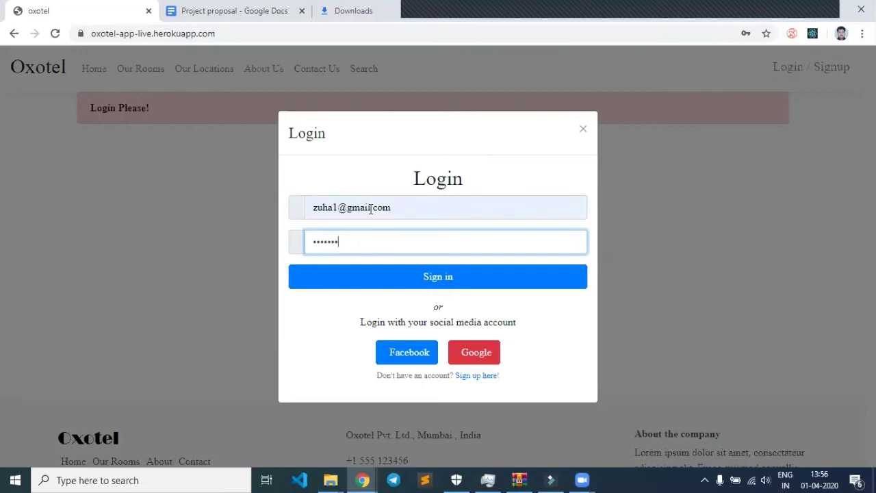
type("4")
left_click(427, 276)
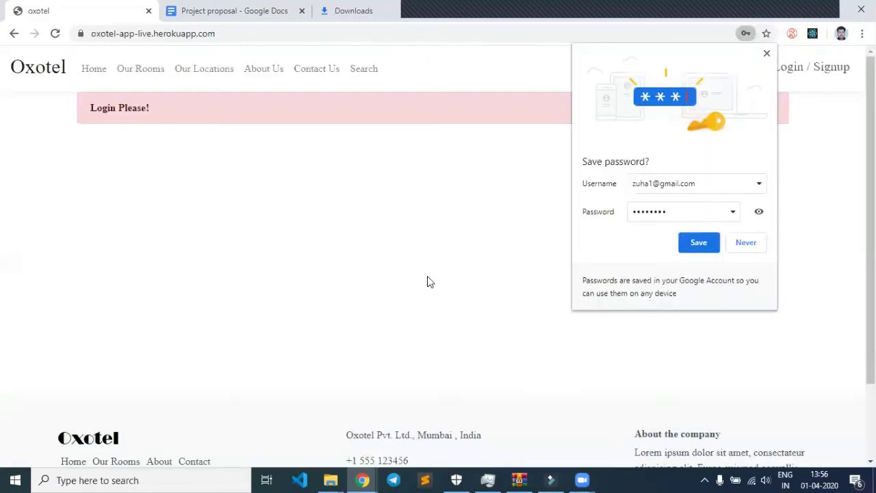
left_click(766, 54)
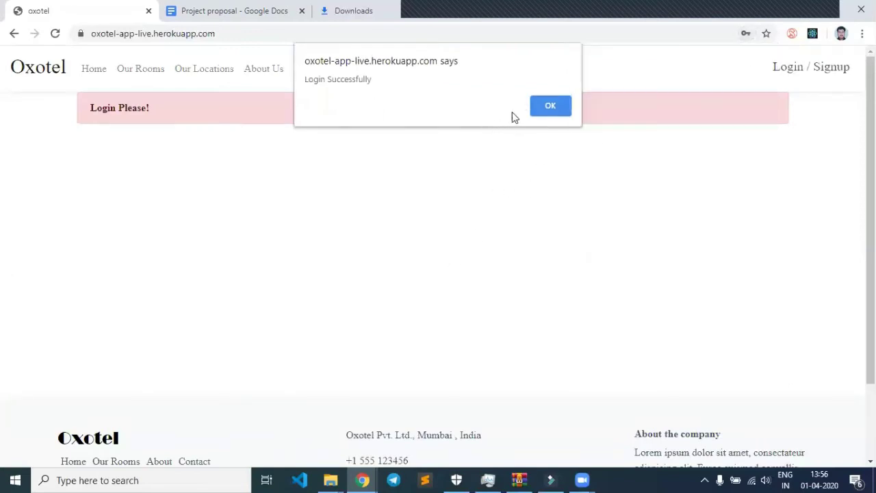
Close the Login Successfully alert and browse the home page's rooms, features and locations sections.
left_click(563, 105)
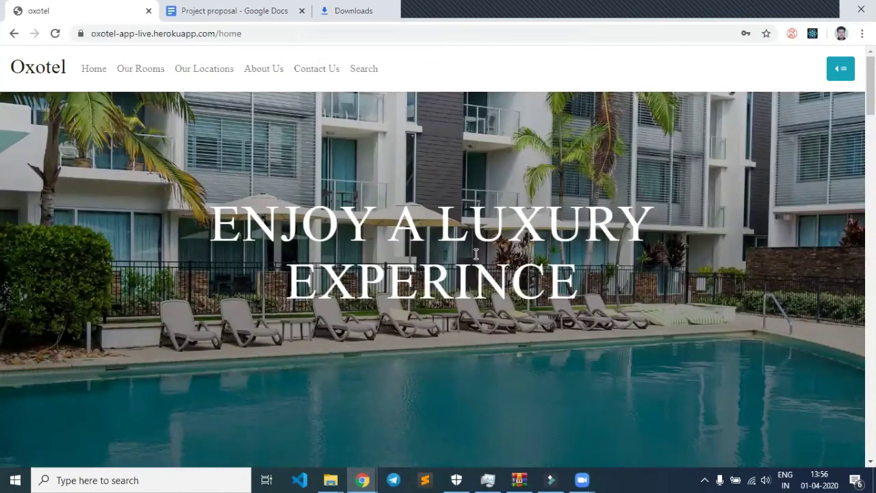
scroll(241, 223, "down", 1)
scroll(336, 228, "down", 2)
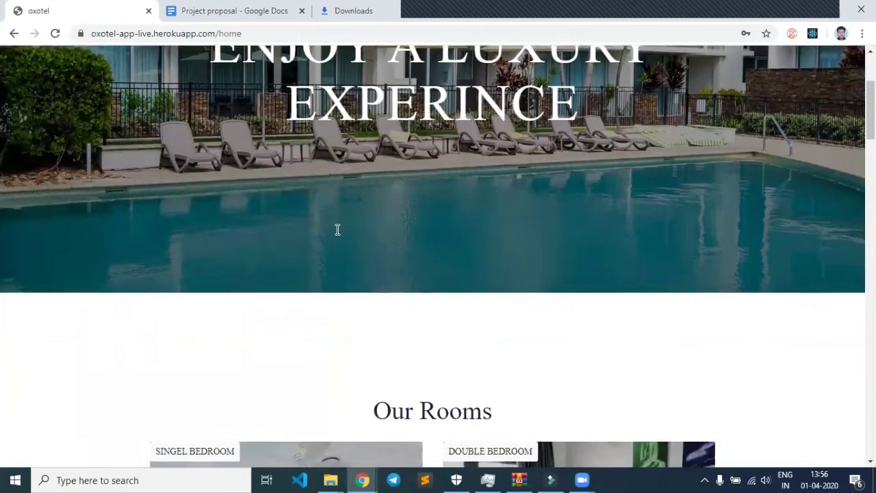
scroll(352, 245, "down", 3)
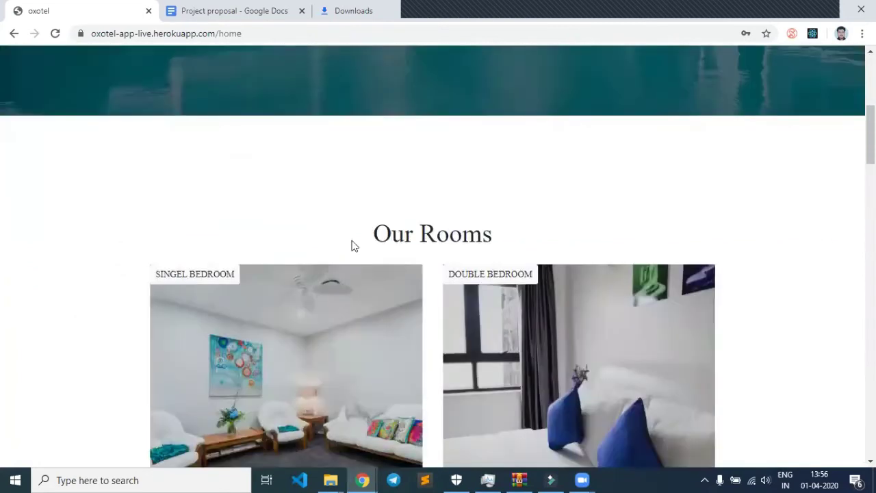
scroll(210, 199, "down", 1)
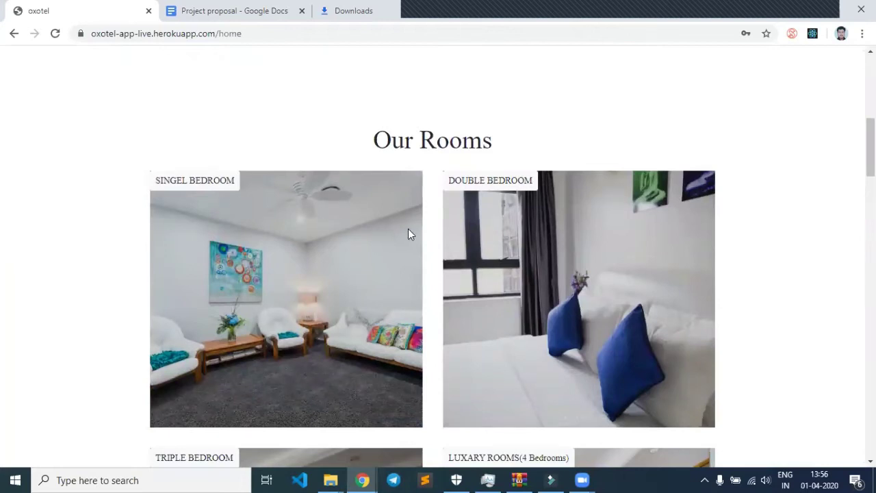
scroll(434, 229, "down", 8)
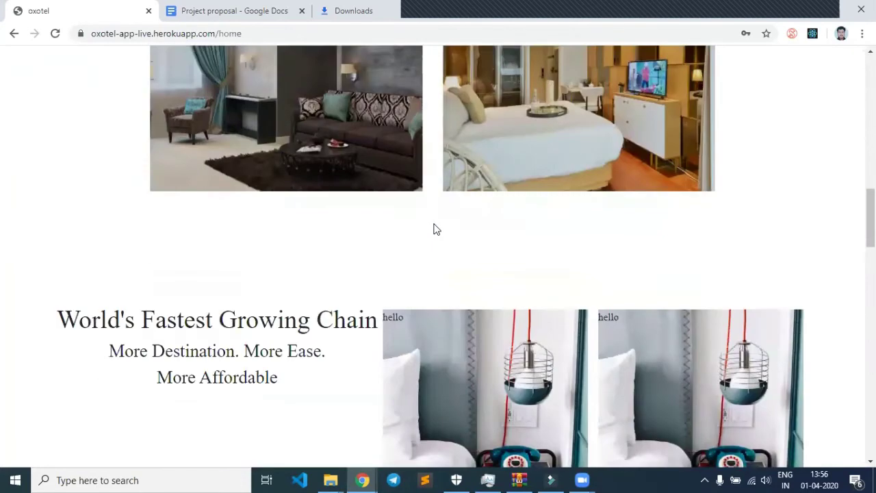
scroll(434, 228, "down", 1)
scroll(168, 274, "down", 2)
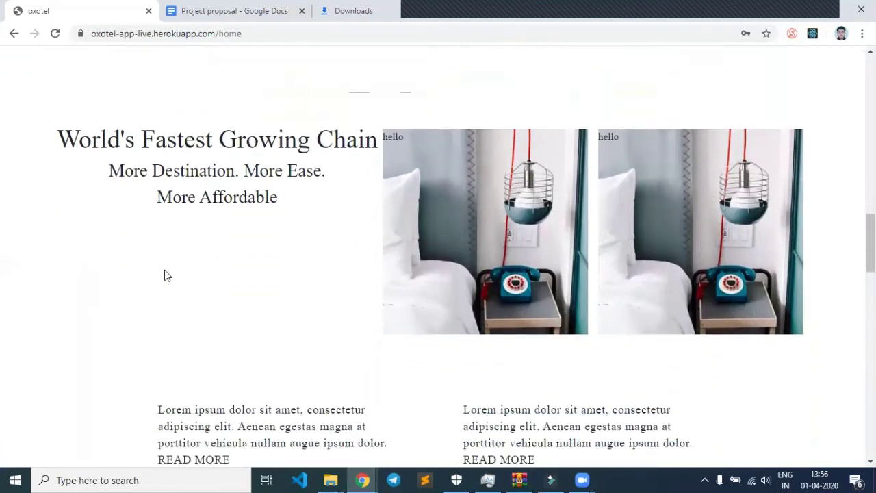
scroll(172, 266, "down", 2)
scroll(172, 266, "down", 7)
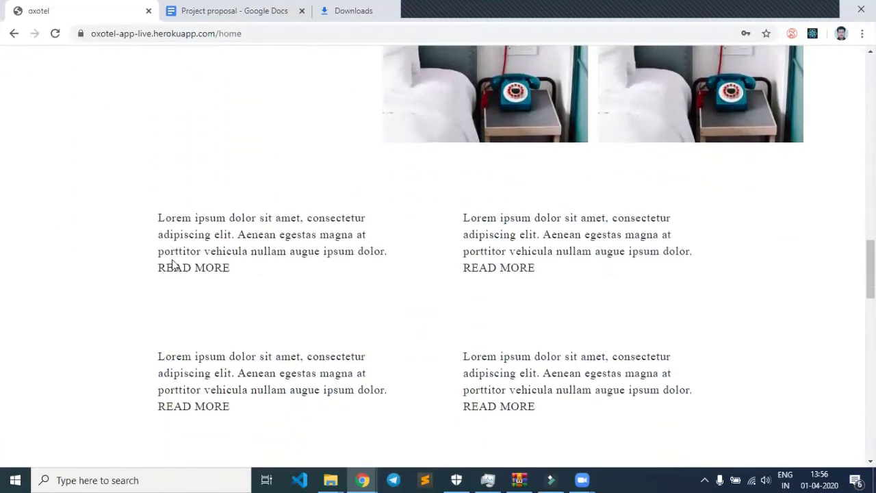
scroll(172, 259, "down", 6)
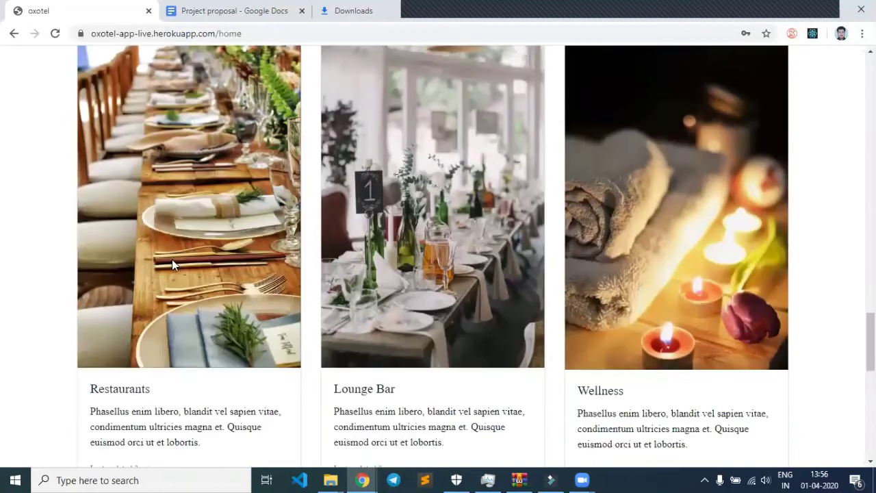
scroll(367, 329, "down", 4)
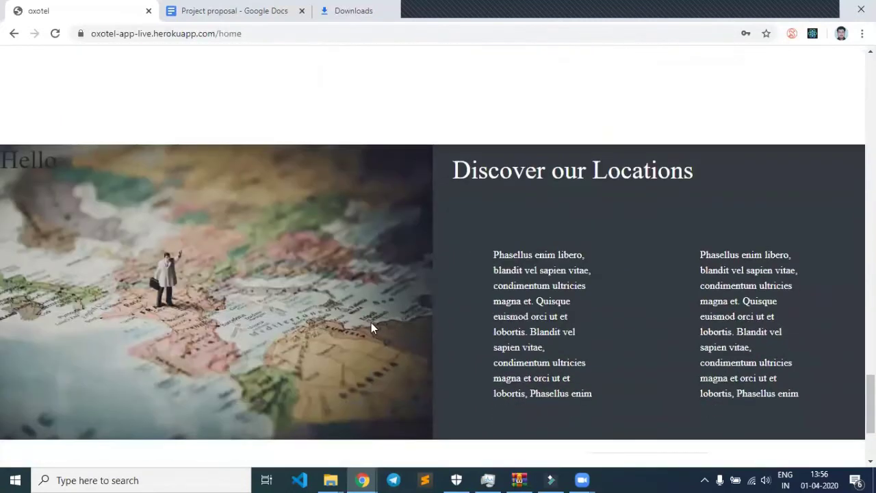
left_click_drag(57, 340, 326, 356)
scroll(539, 387, "up", 20)
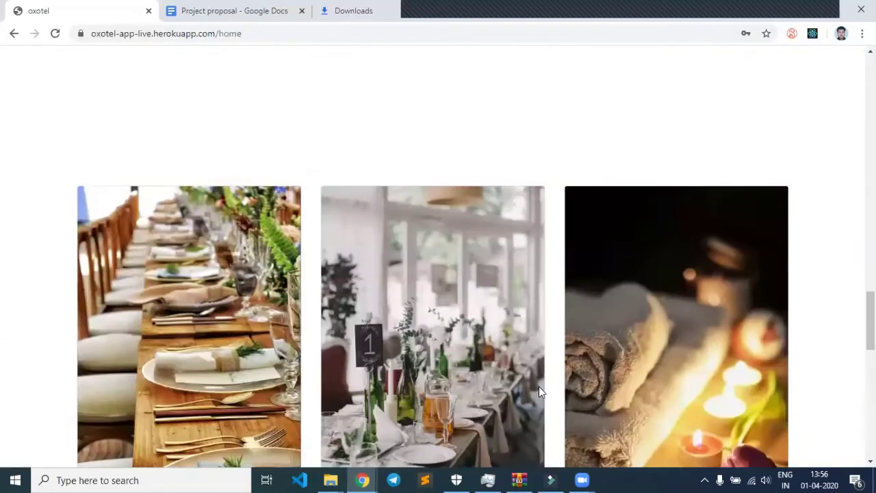
scroll(539, 386, "up", 10)
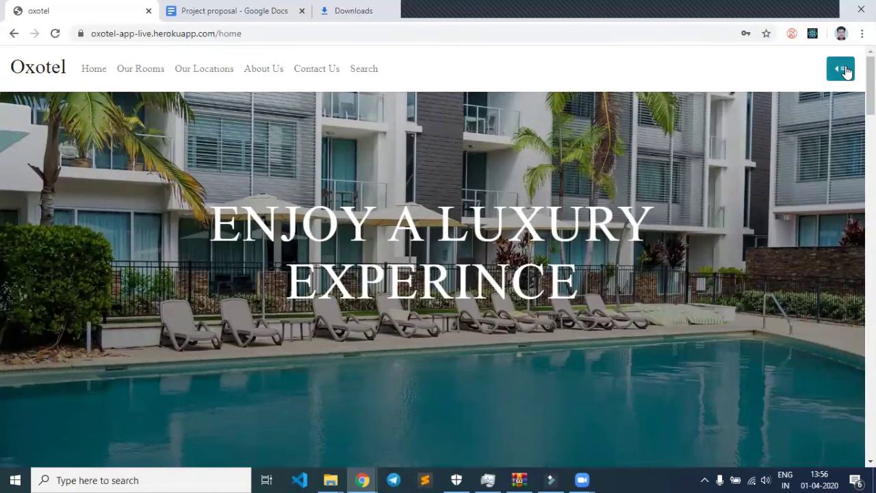
Open Profile from the account menu to view name, e-mail and masked password.
left_click(846, 73)
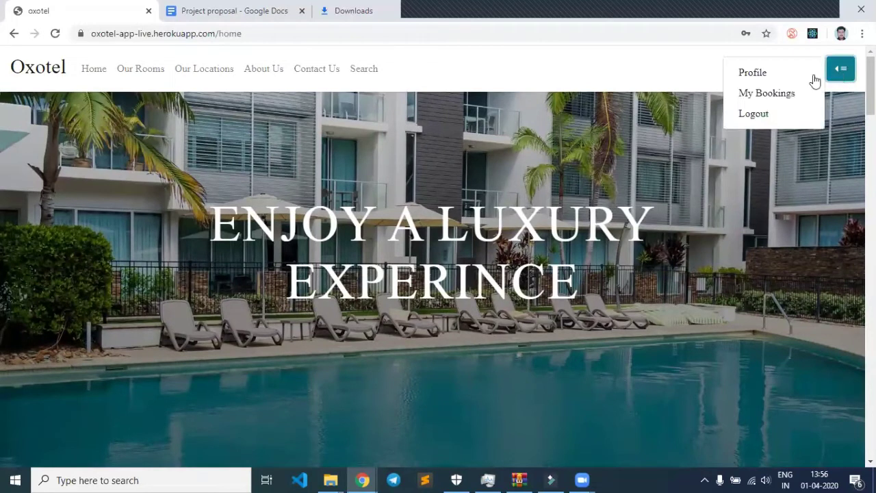
left_click(766, 73)
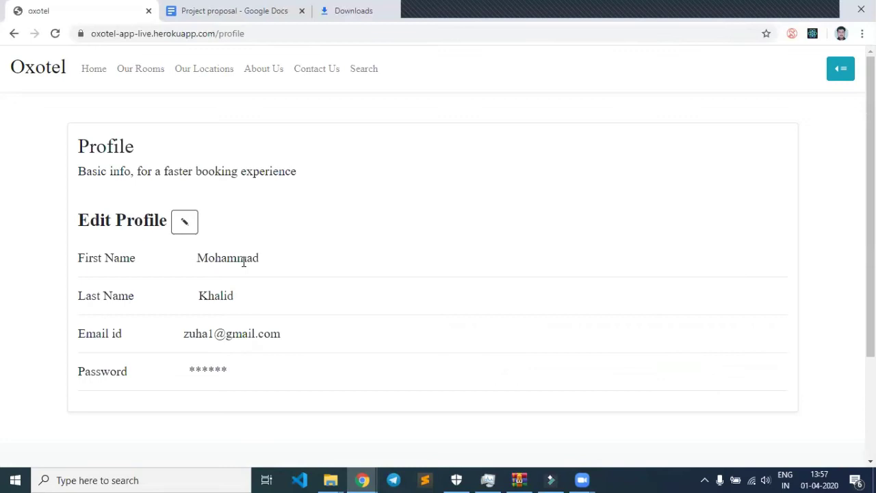
left_click_drag(192, 257, 212, 257)
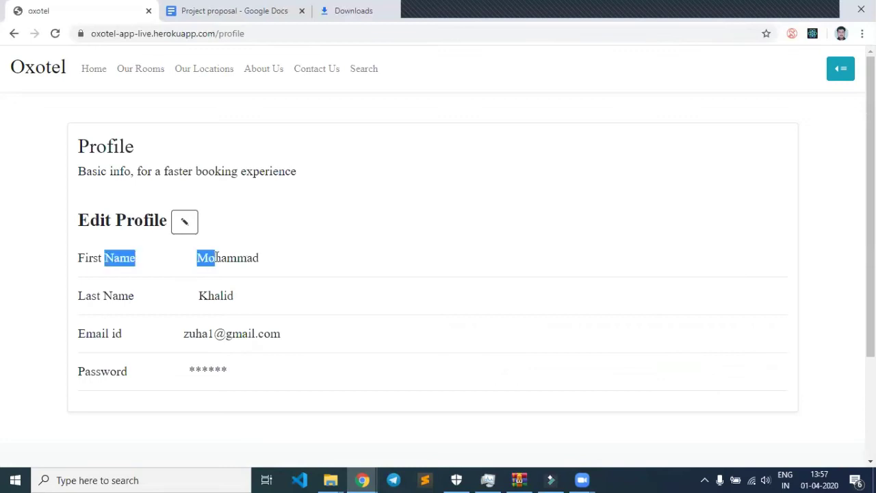
left_click(197, 288)
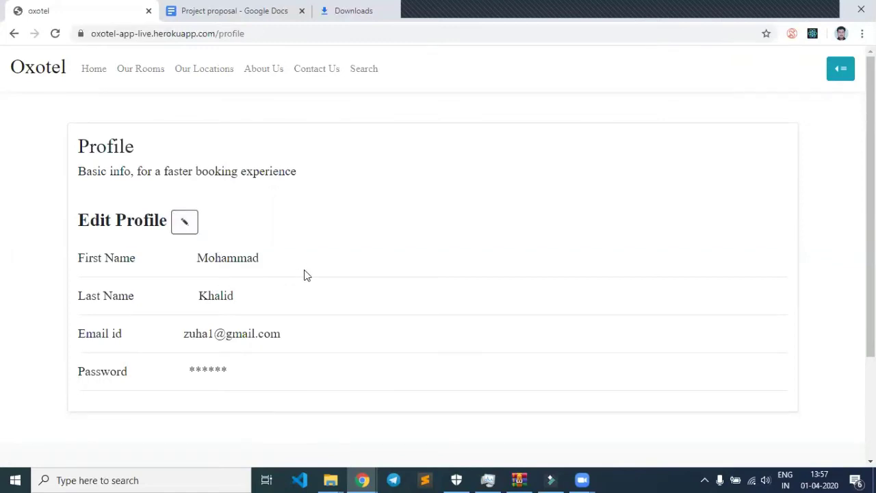
Edit the profile with a new password and matching confirmation, update it, and close the alert.
left_click(184, 224)
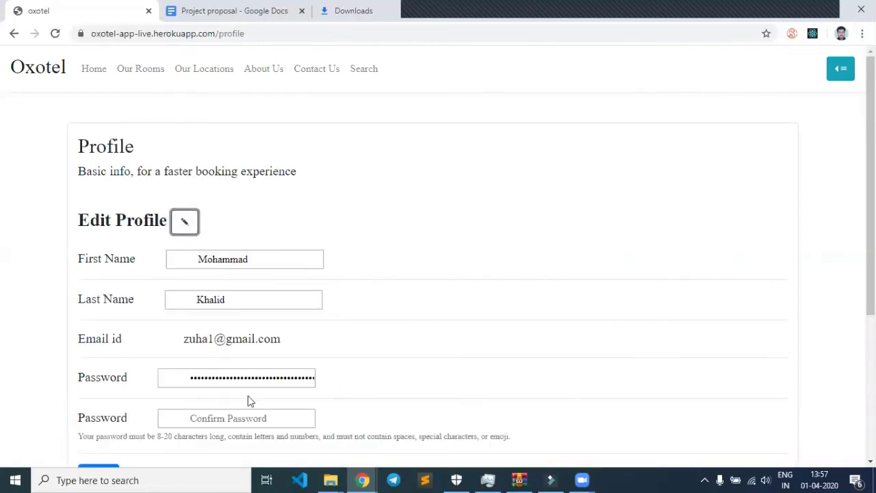
left_click_drag(194, 378, 318, 384)
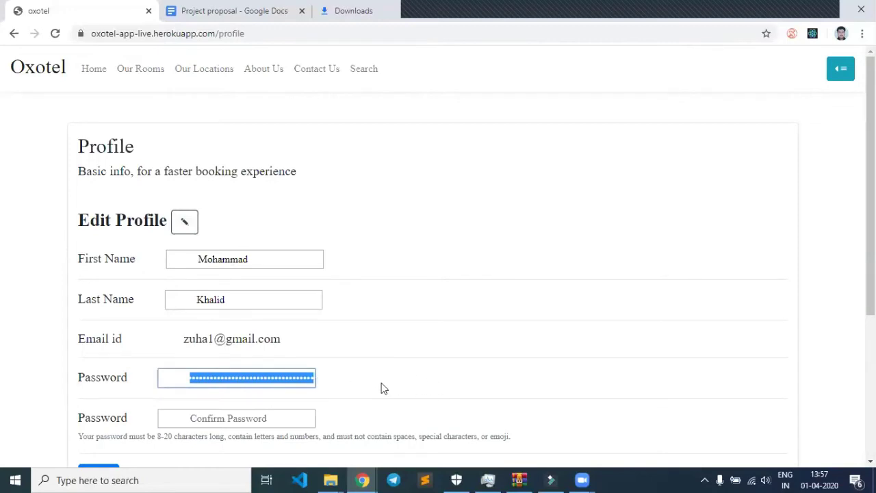
type("a")
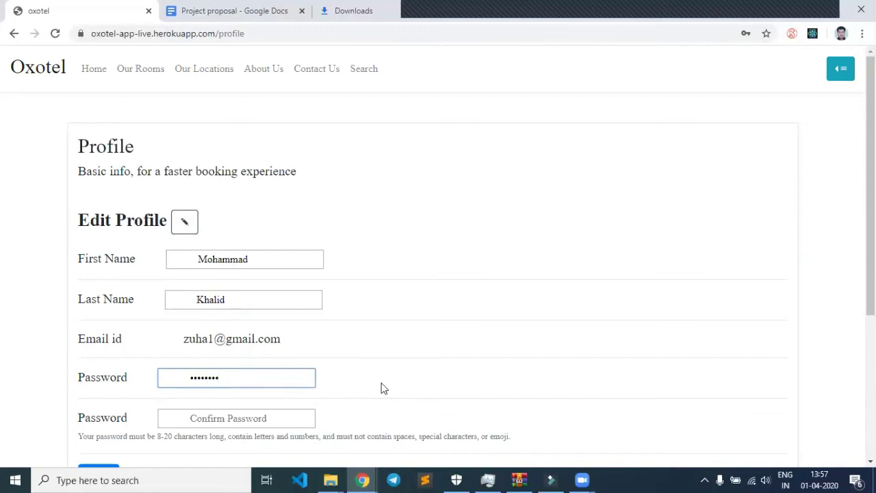
key("Tab")
type("a")
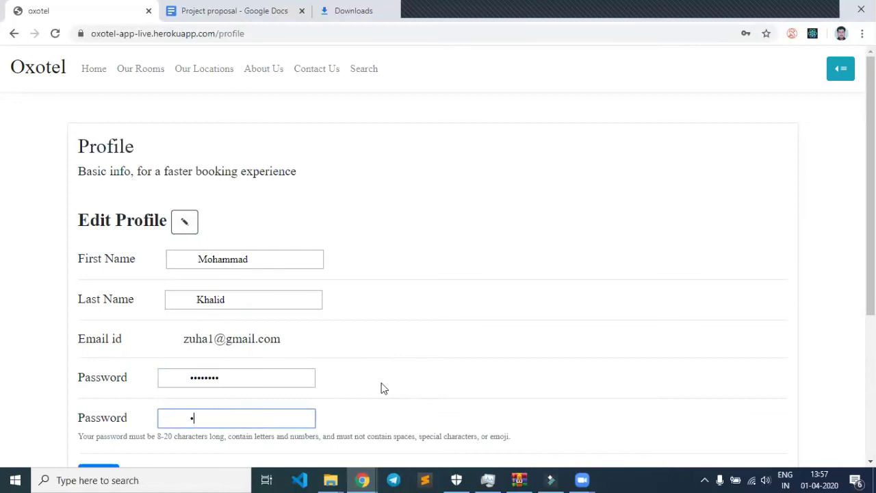
type("aaaaaa")
scroll(381, 385, "down", 2)
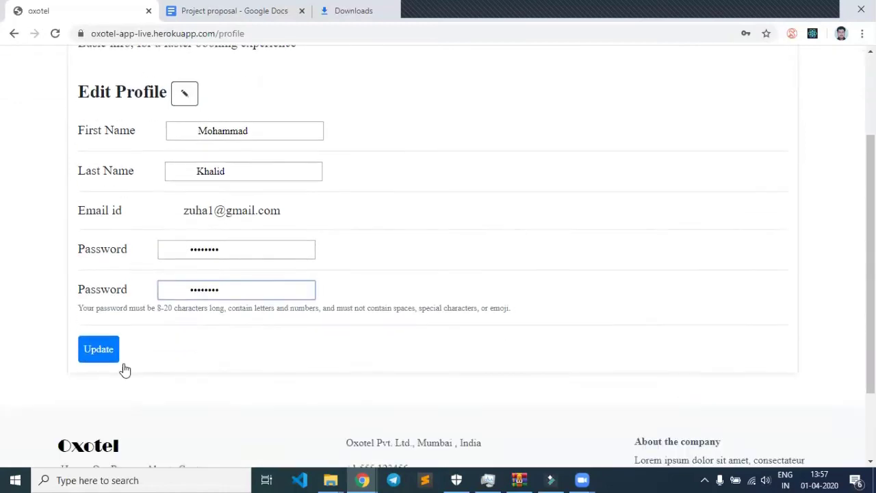
left_click(100, 353)
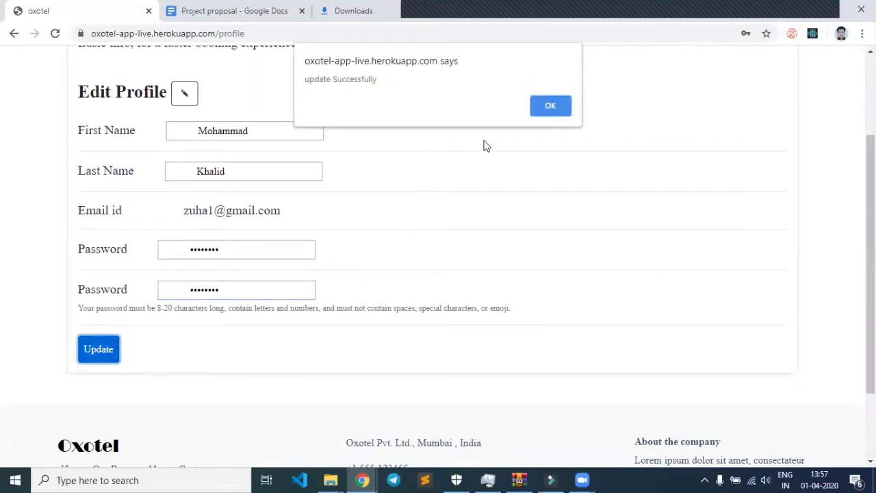
left_click(552, 111)
scroll(553, 198, "up", 2)
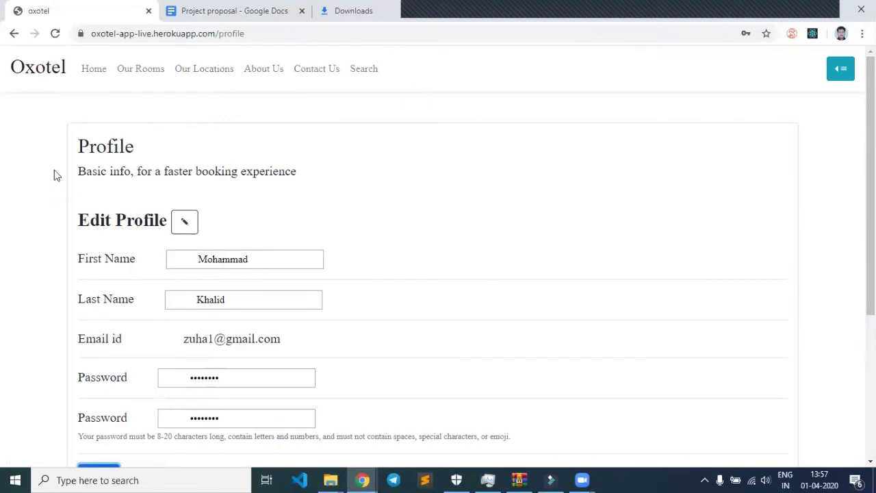
On Our Rooms, filter by GUEST HOUSE to list Sahara Star and Elite Plaza in Mumbai.
left_click(95, 72)
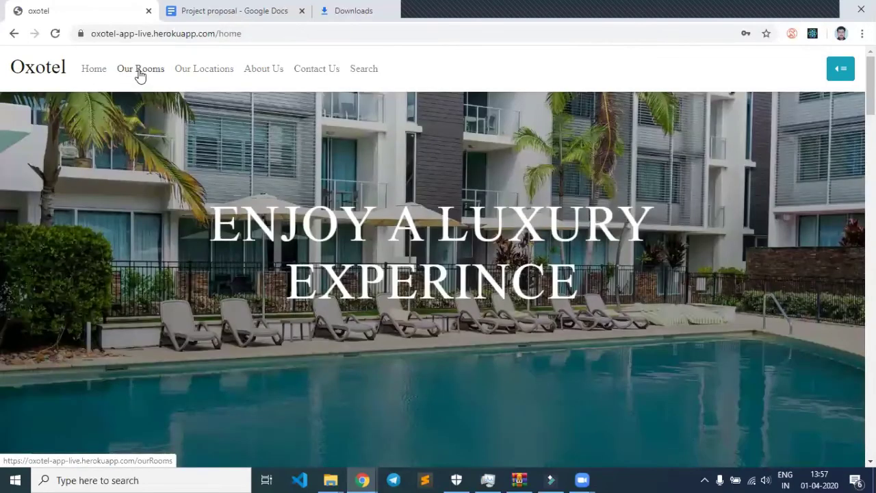
left_click(139, 73)
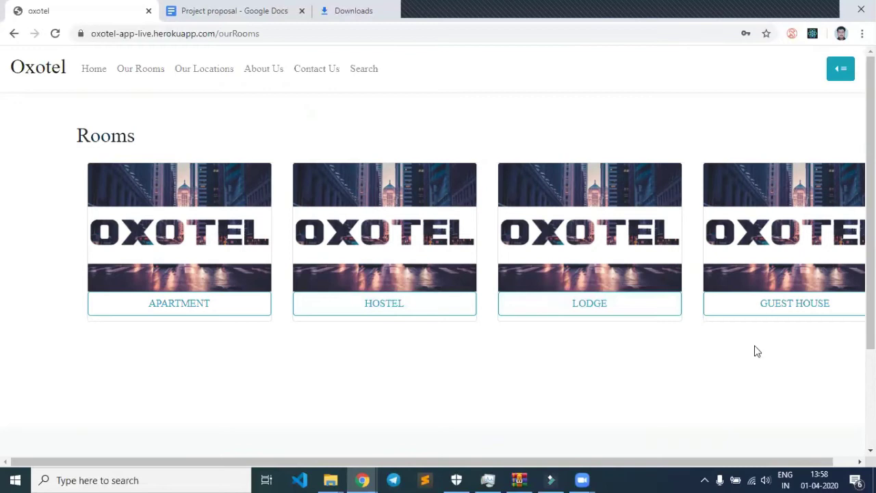
left_click(792, 309)
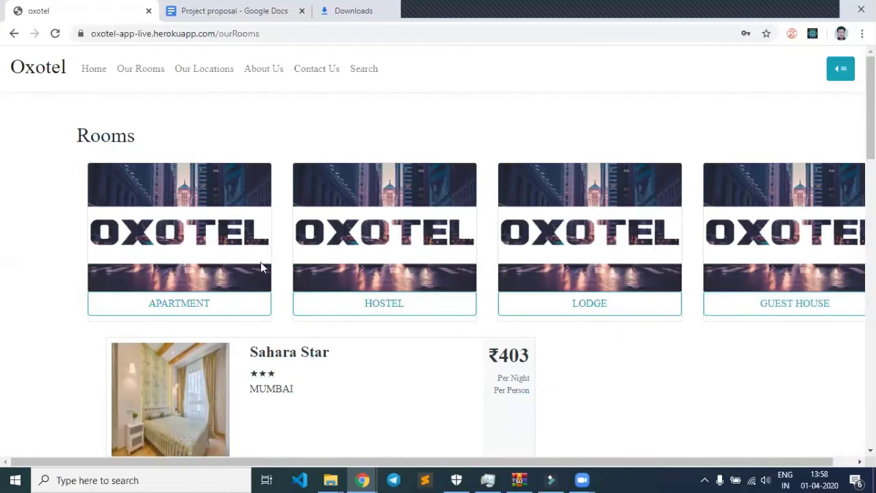
scroll(689, 383, "down", 2)
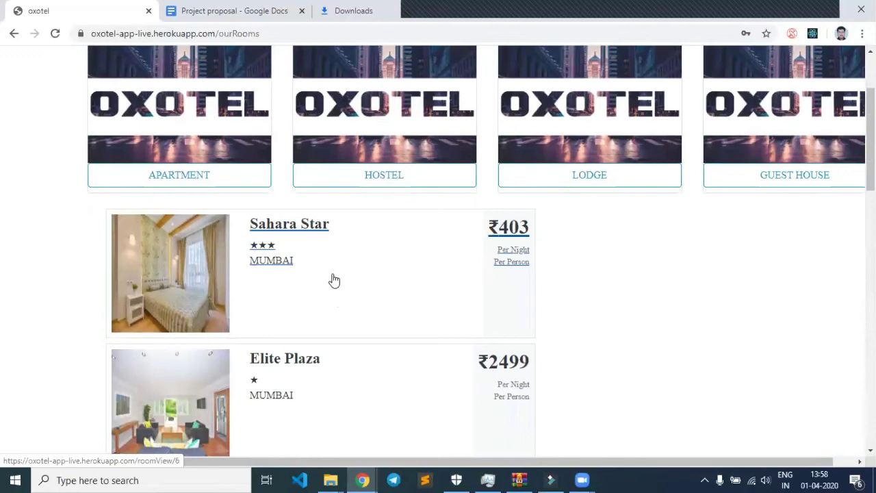
scroll(632, 337, "up", 2)
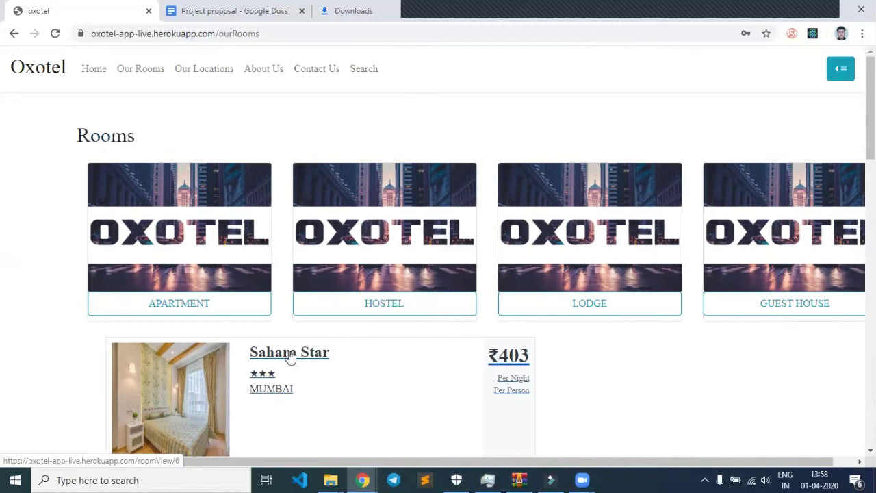
Search for 'pune' to list Hotel Royal NS at ₹2483 and Sai Hotels at ₹1378.
left_click(367, 72)
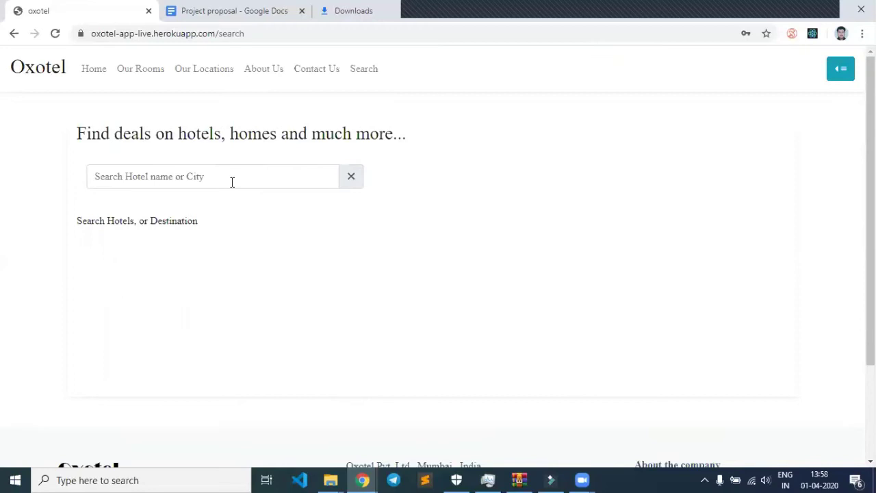
left_click(232, 182)
type("p")
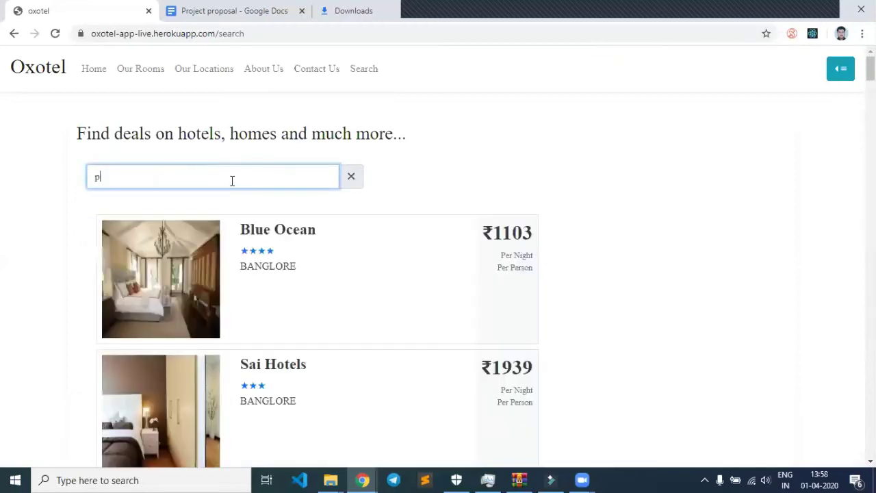
type("une")
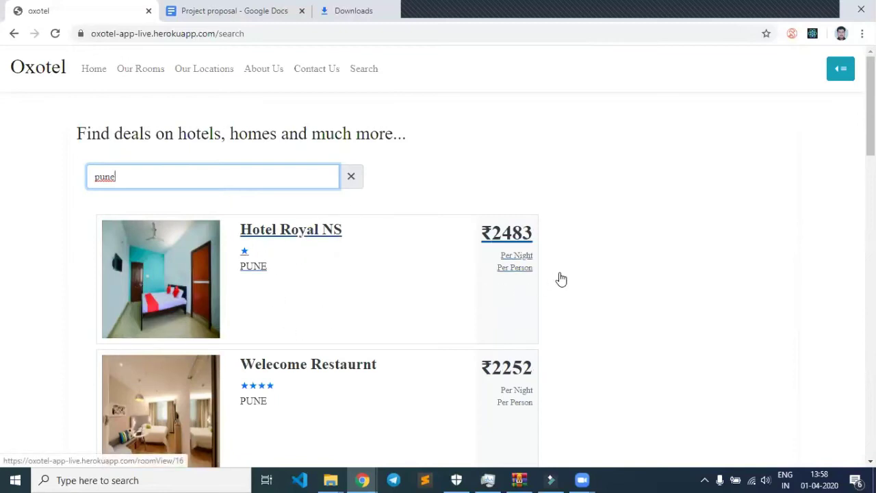
scroll(486, 223, "down", 5)
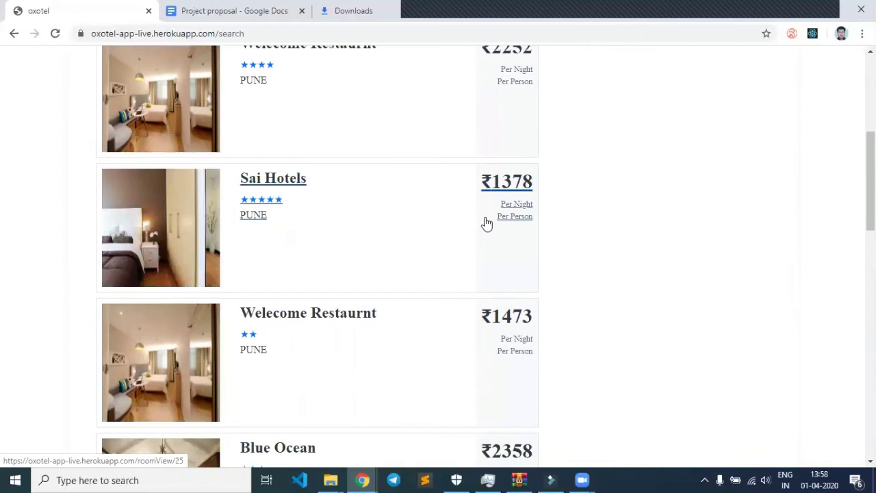
scroll(485, 223, "up", 2)
scroll(485, 223, "up", 3)
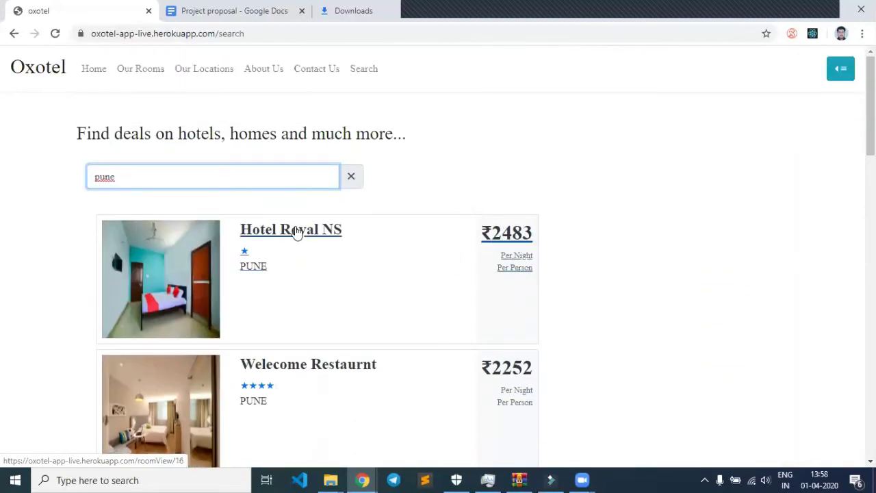
Open Hotel Royal NS from the results and read its description.
left_click(296, 231)
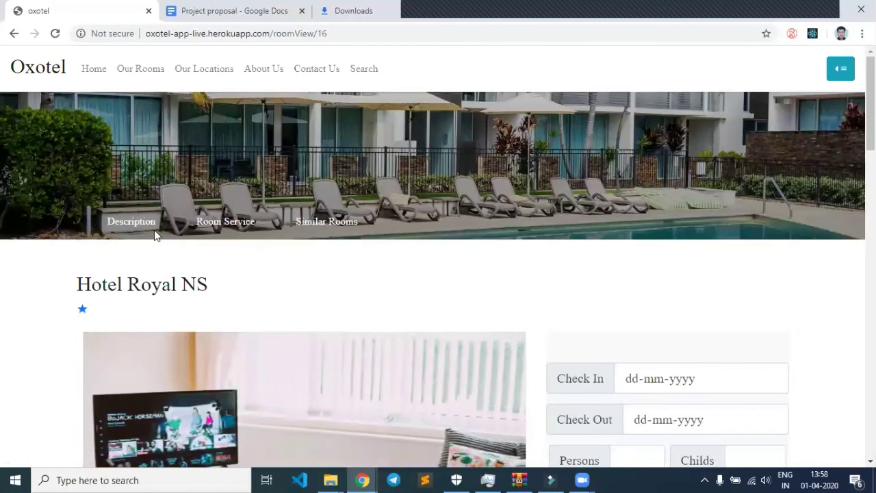
scroll(155, 231, "down", 1)
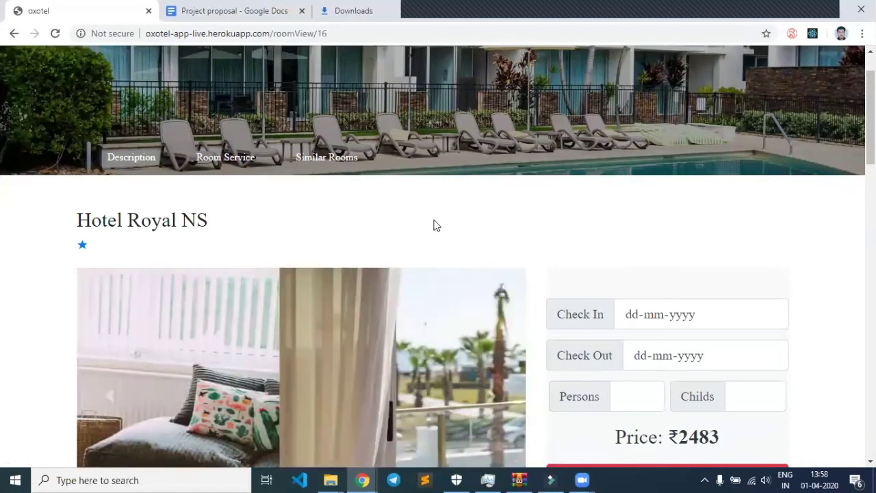
scroll(434, 222, "down", 1)
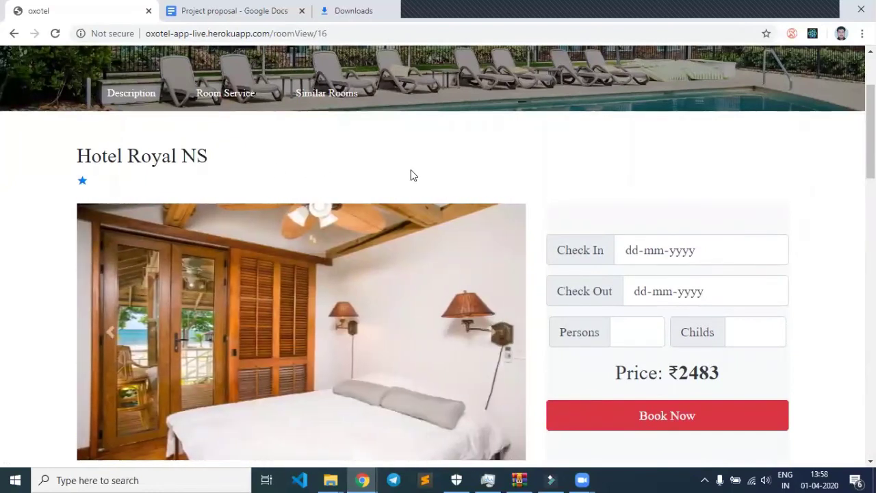
scroll(411, 175, "down", 2)
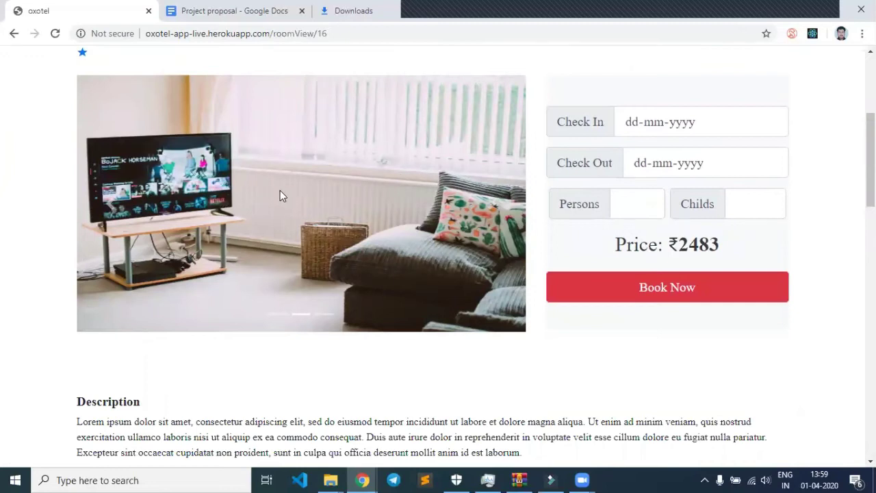
left_click(306, 173)
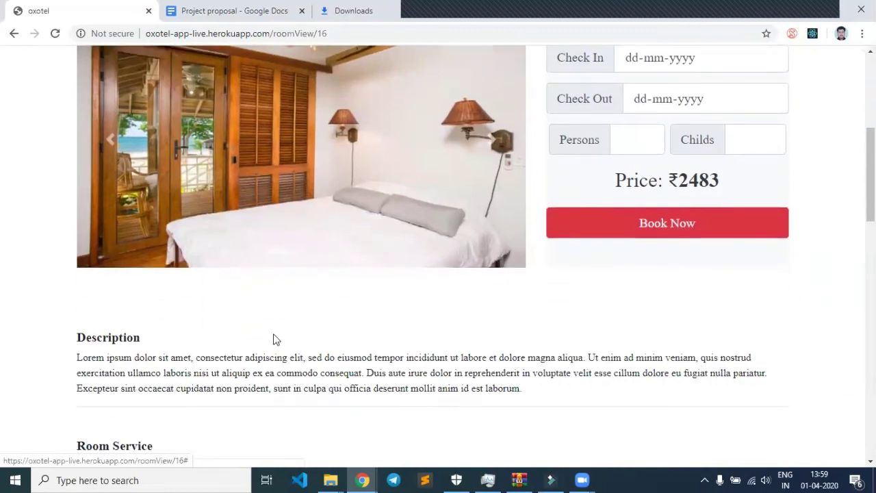
Review the hotel's Room Service, Hotel Info and Hotel Rules sections.
left_click_drag(76, 340, 144, 389)
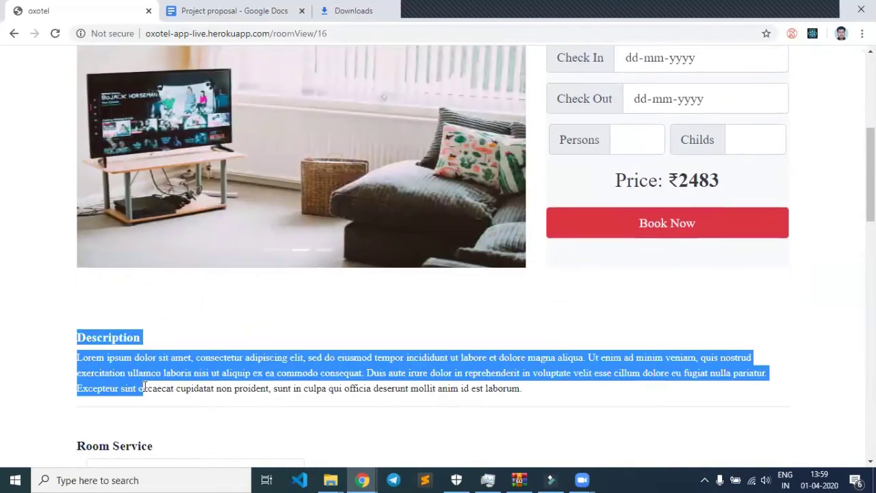
scroll(168, 374, "down", 2)
scroll(78, 340, "down", 1)
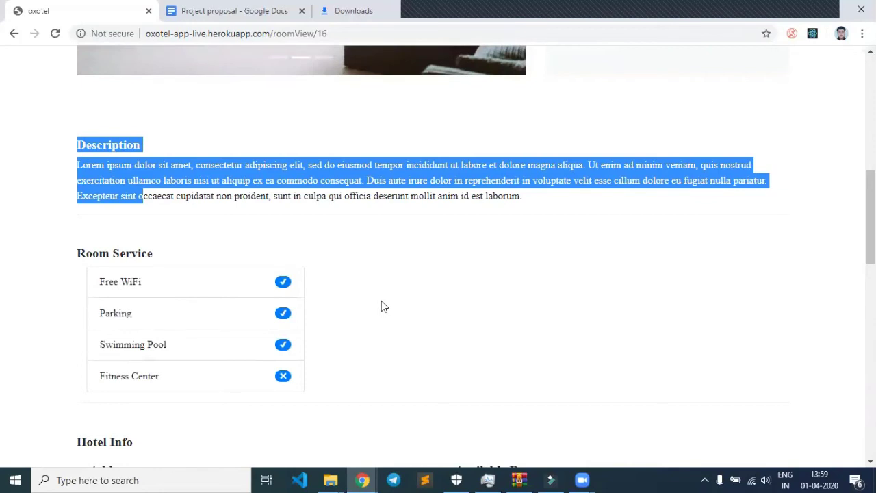
scroll(381, 301, "down", 2)
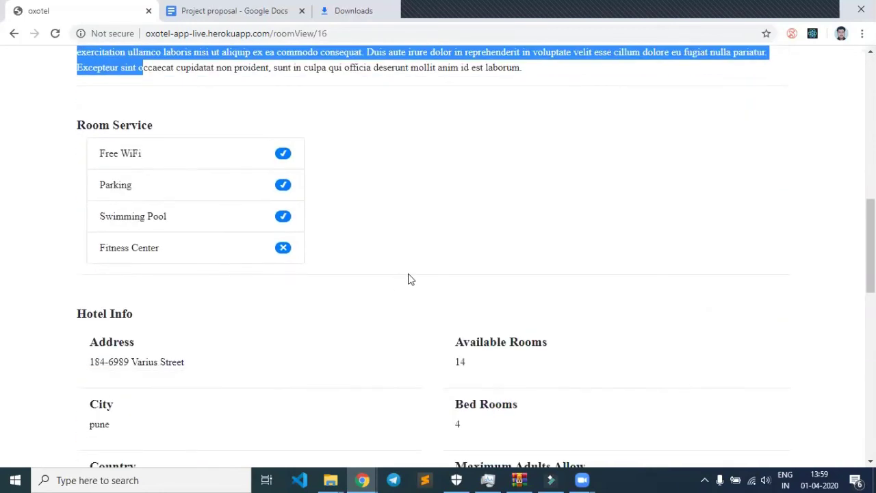
scroll(409, 279, "down", 3)
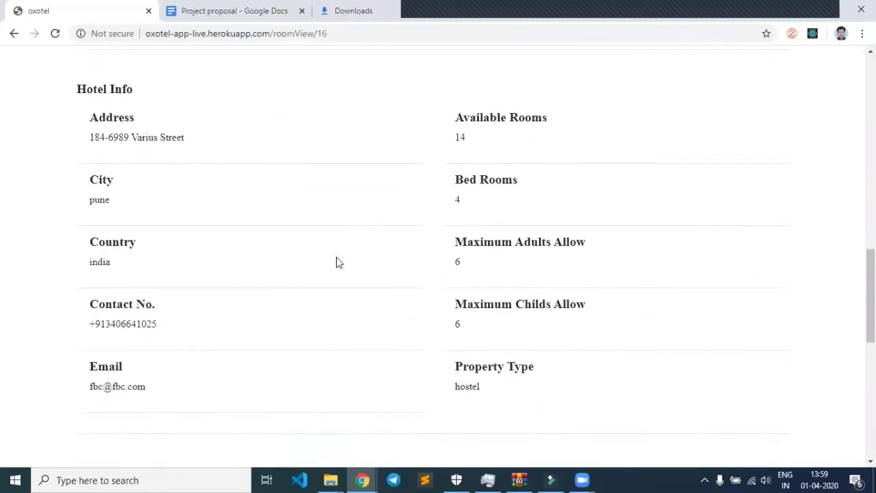
scroll(336, 258, "down", 6)
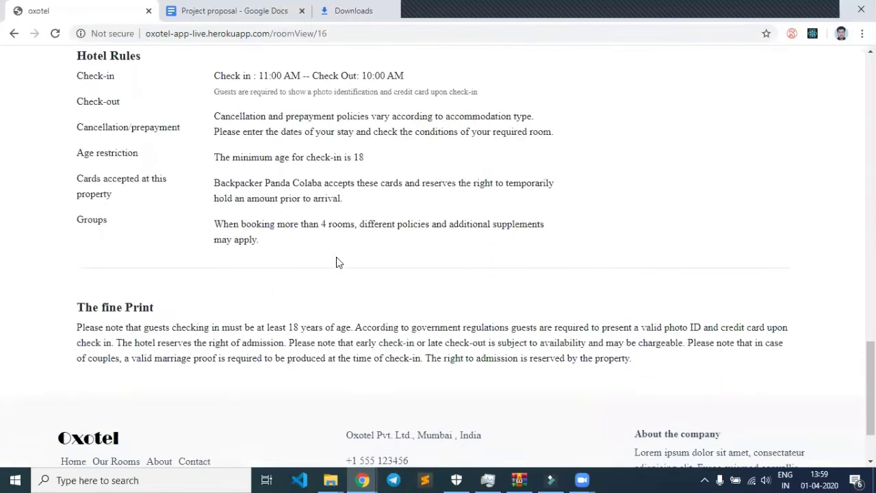
scroll(337, 263, "down", 2)
scroll(336, 261, "up", 7)
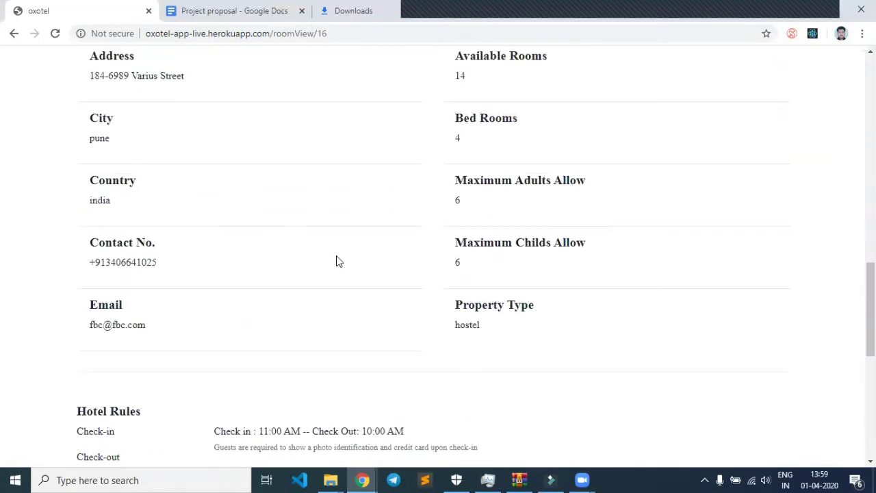
scroll(337, 261, "up", 9)
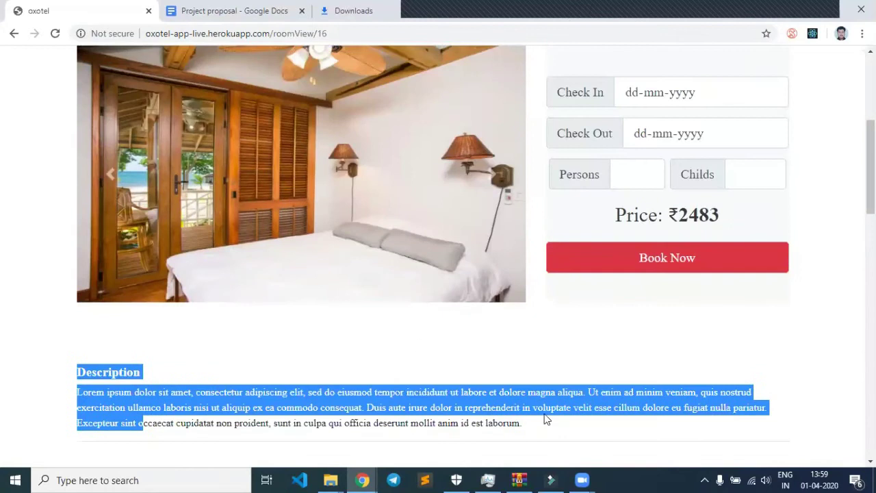
Set the Hotel Royal NS check-in to 03-04-2020 and check-out to 05-04-2020.
left_click(521, 354)
scroll(559, 346, "up", 3)
scroll(651, 336, "down", 1)
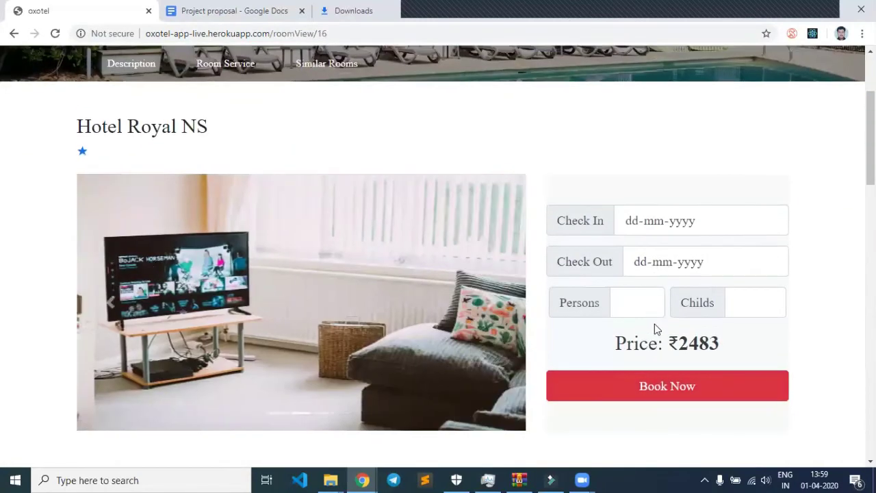
left_click(707, 224)
left_click(755, 216)
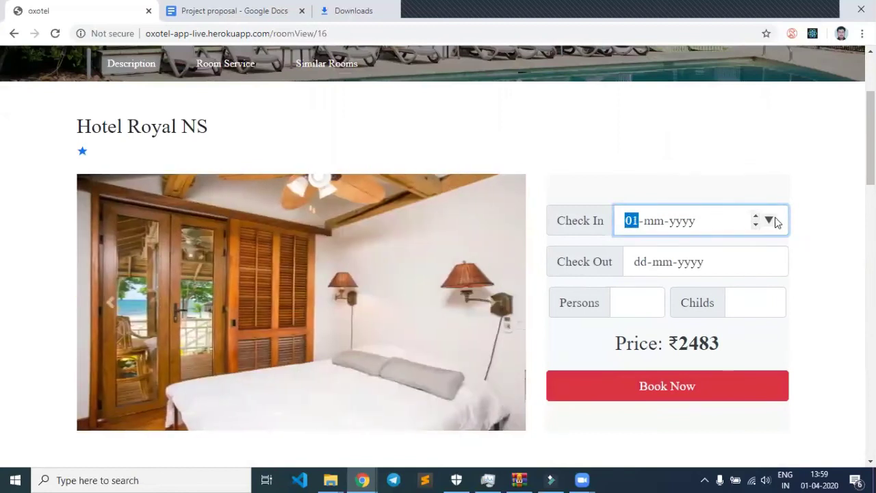
left_click(771, 220)
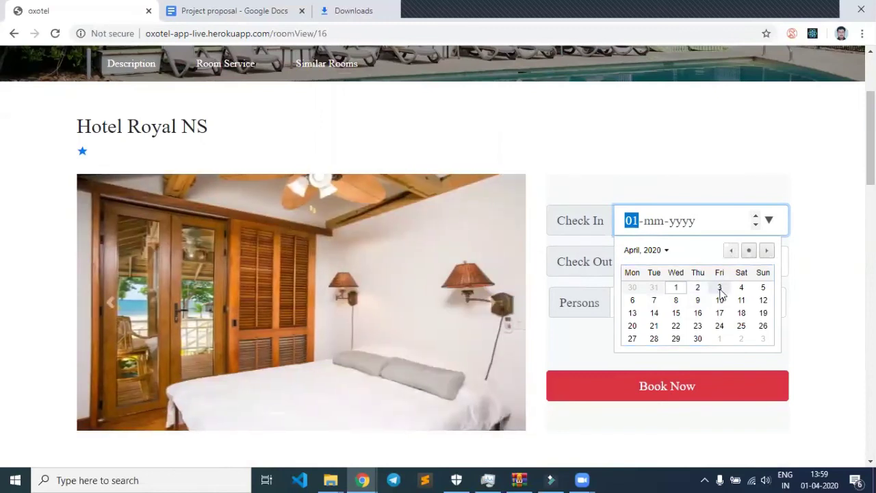
left_click(720, 288)
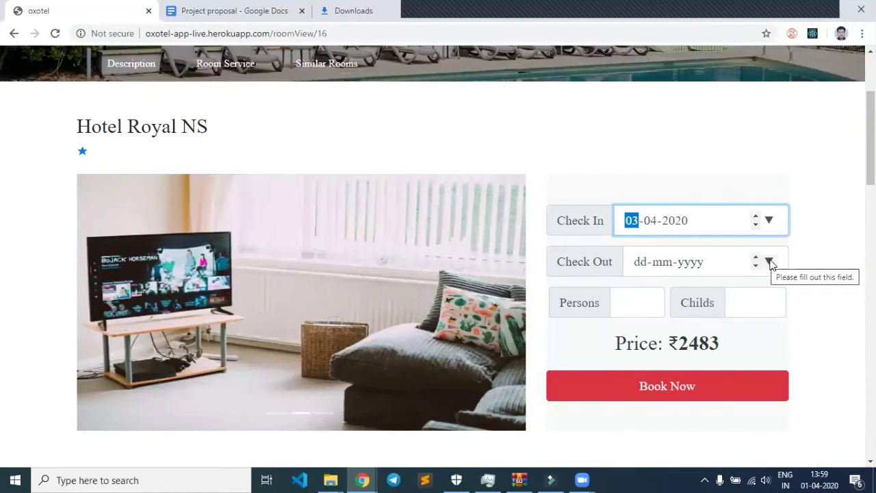
left_click(769, 262)
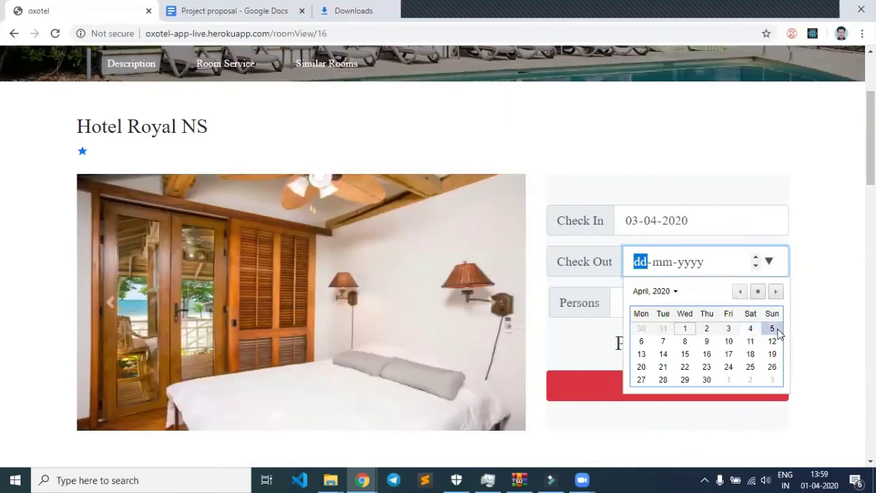
left_click(772, 329)
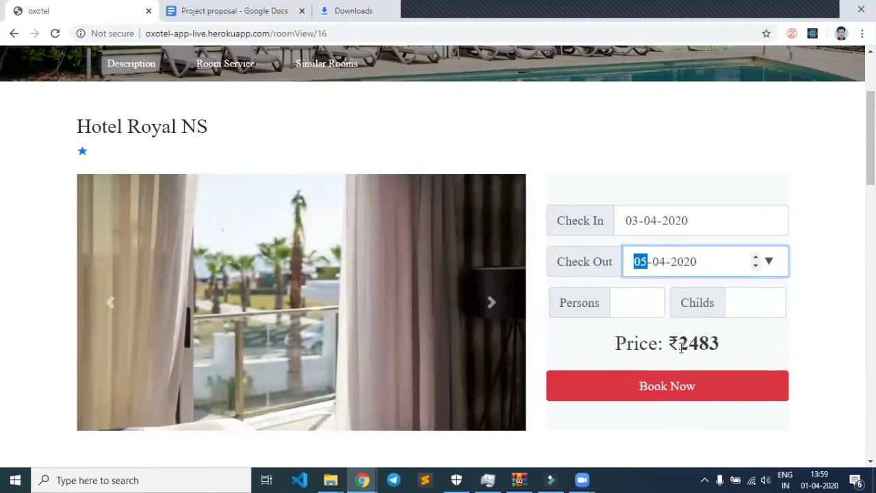
left_click_drag(680, 349, 722, 353)
Leave Persons at 1 and set Childs to 0.
left_click(631, 301)
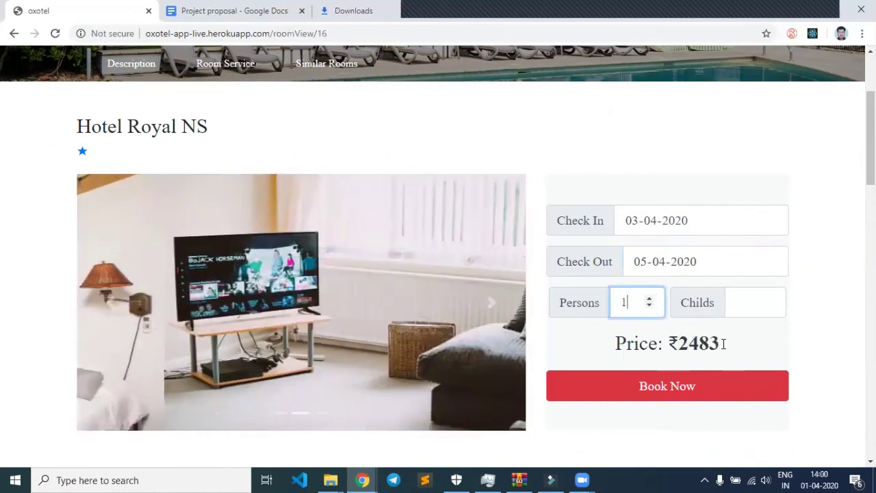
left_click(753, 290)
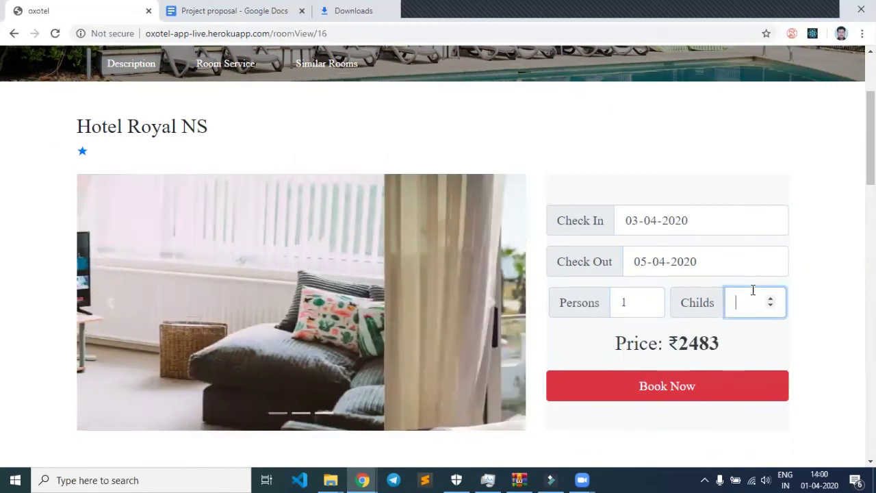
type("1")
key("BackSpace")
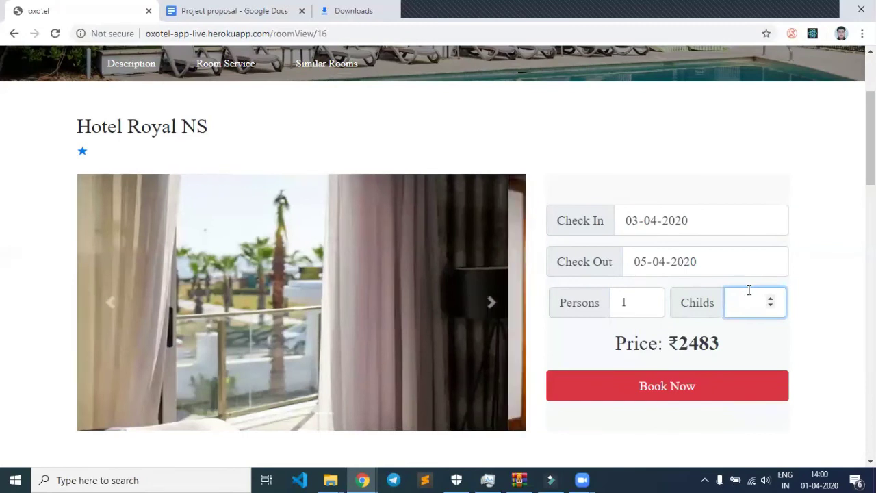
type("0")
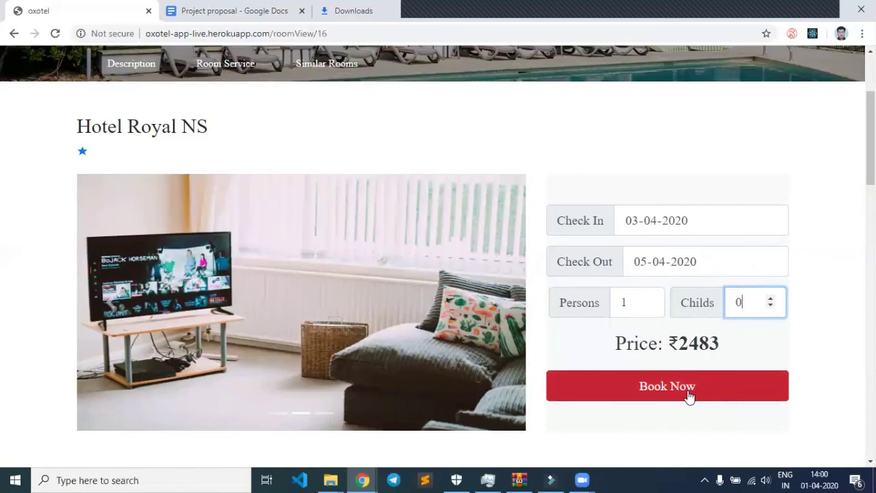
Submit the booking and review the summary: 3–5 April 2020, 1 person, 0 children, 2 days, price 4966.
left_click(689, 394)
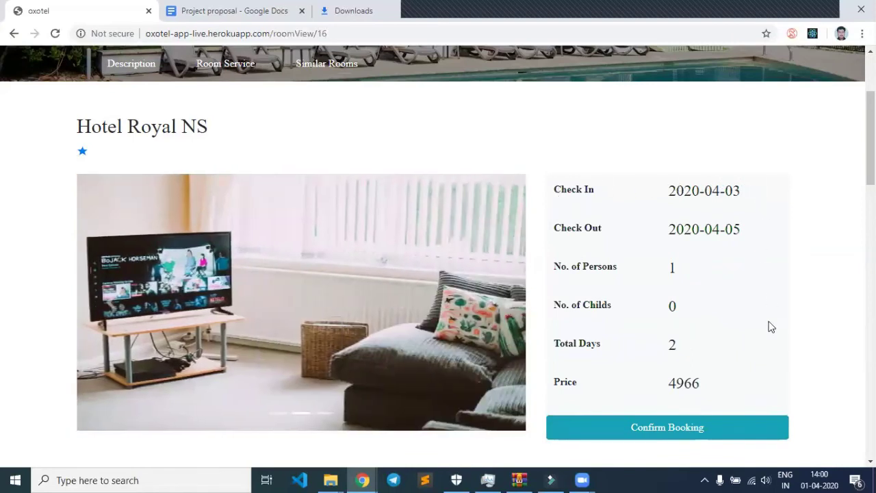
left_click_drag(554, 190, 713, 191)
left_click_drag(571, 226, 661, 237)
left_click_drag(583, 266, 672, 262)
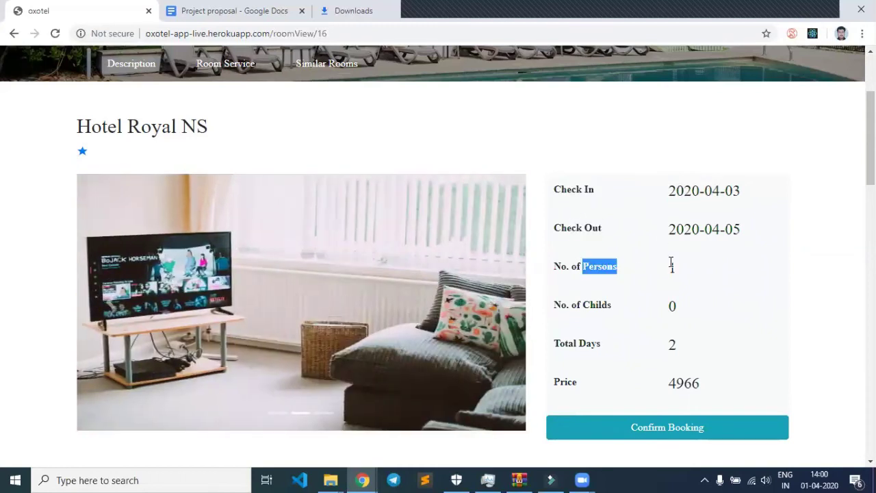
left_click_drag(579, 304, 611, 306)
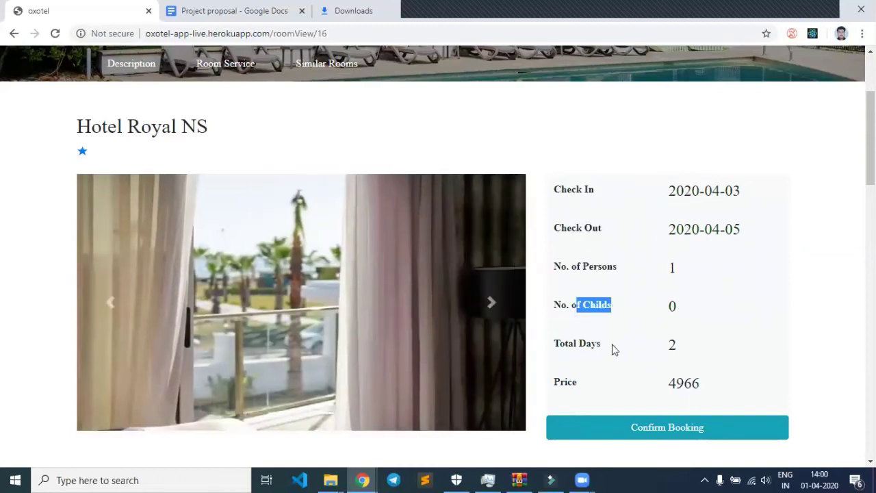
left_click_drag(580, 344, 605, 345)
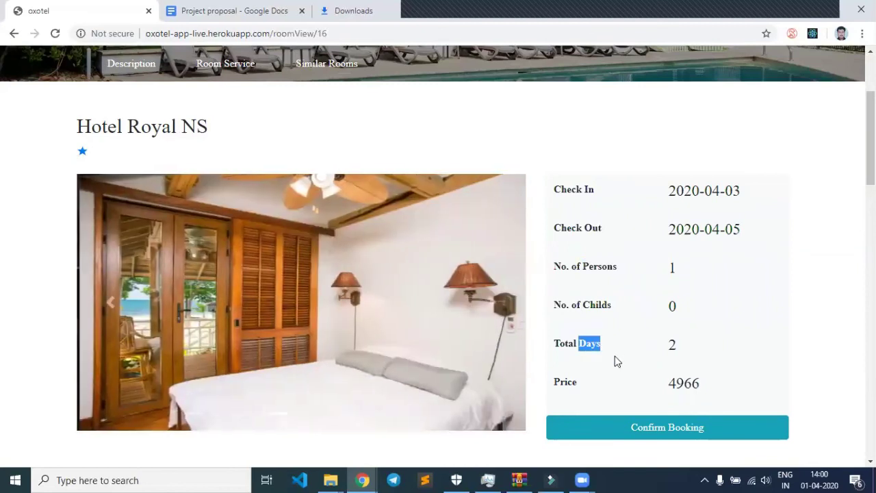
left_click(664, 386)
left_click_drag(664, 386, 708, 391)
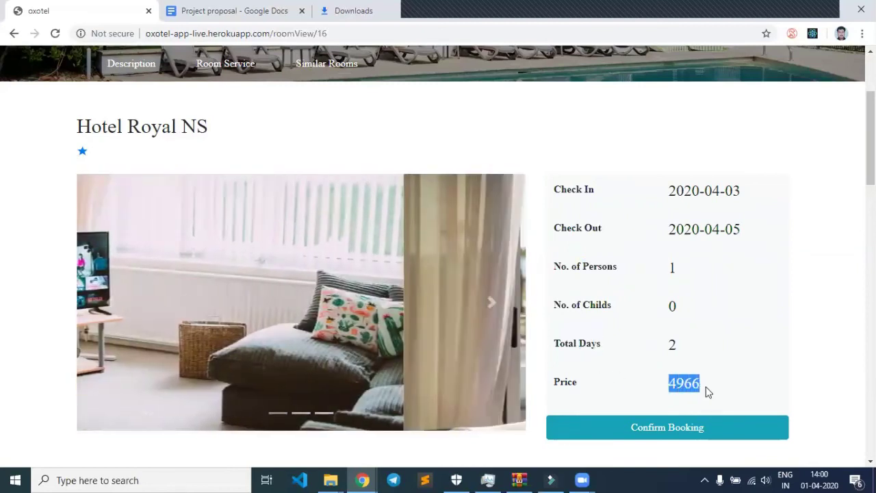
double_click(672, 343)
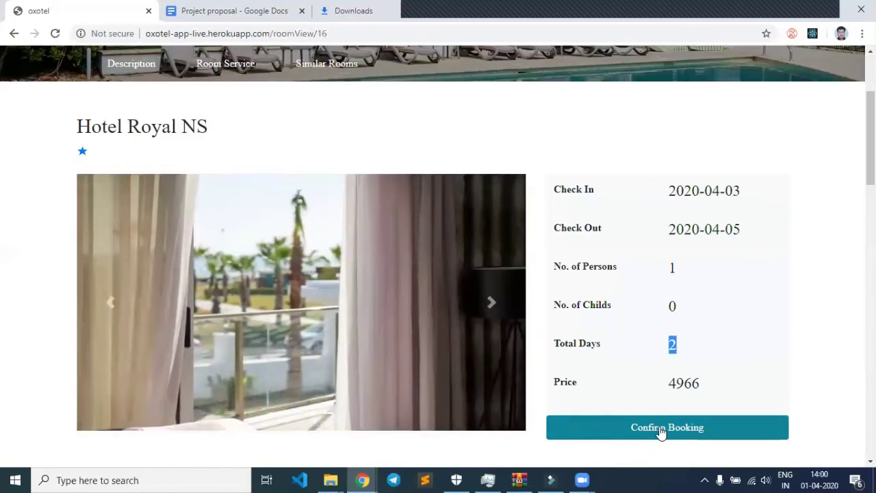
Confirm the Hotel Royal NS booking and confirm payment of 4966.
left_click(661, 432)
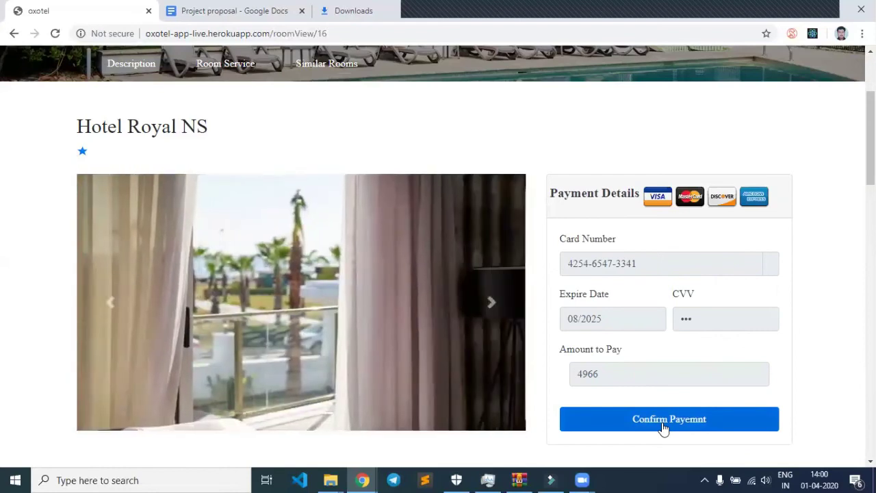
left_click(663, 425)
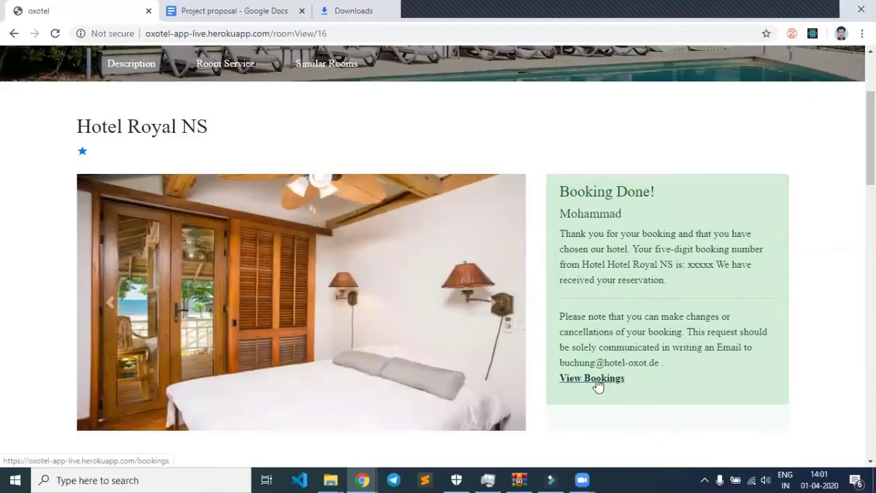
Go to View Bookings and review the Hotel Royal NS stay, 3–5 April 2020, 4966, PAID.
left_click(593, 378)
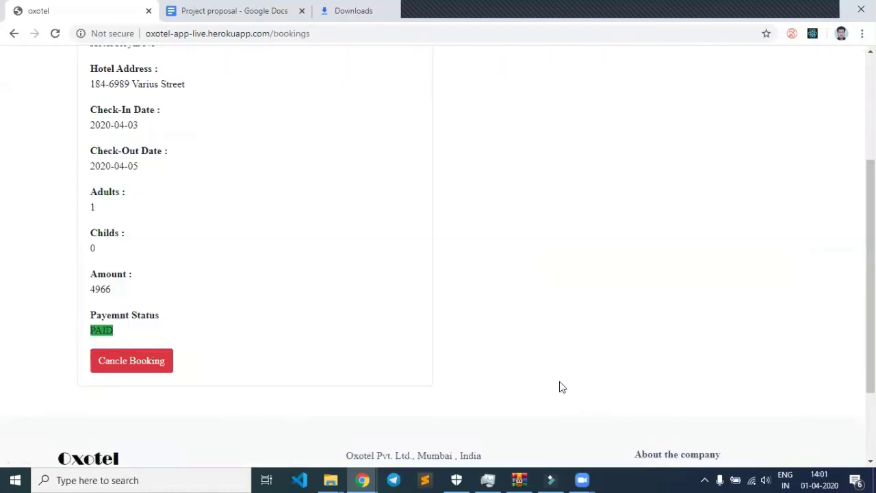
scroll(572, 388, "up", 2)
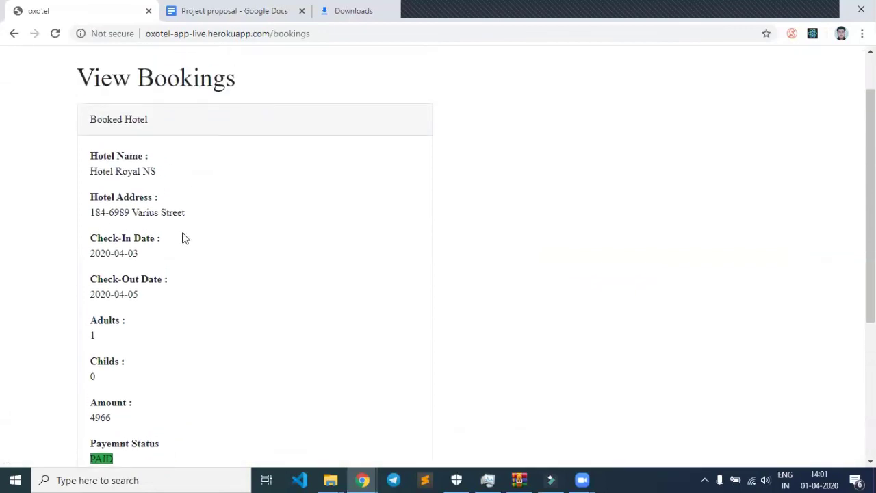
scroll(180, 225, "down", 1)
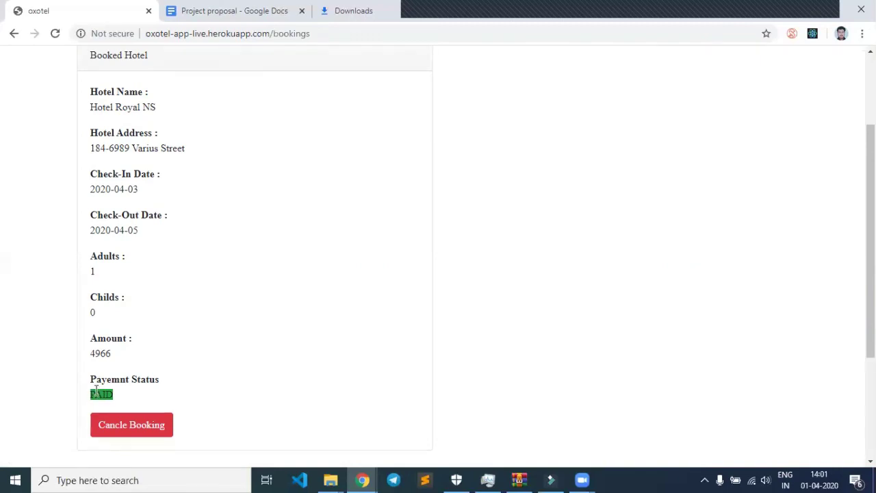
scroll(144, 362, "up", 1)
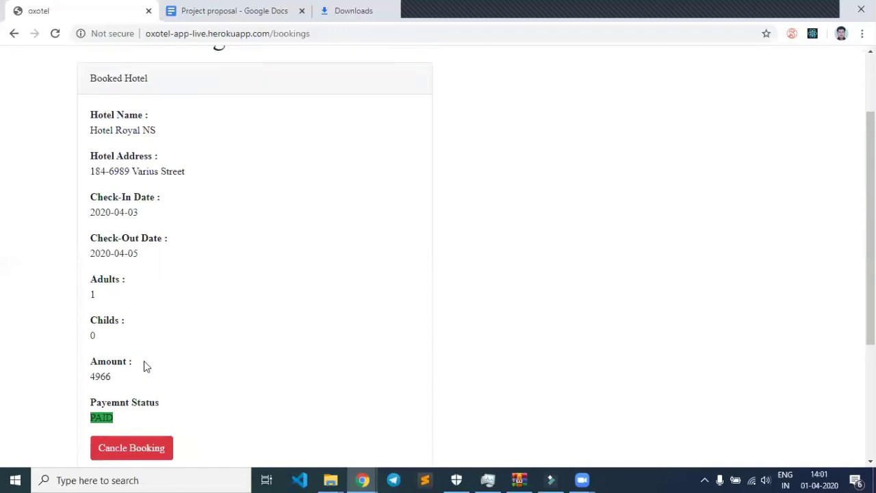
scroll(206, 370, "down", 1)
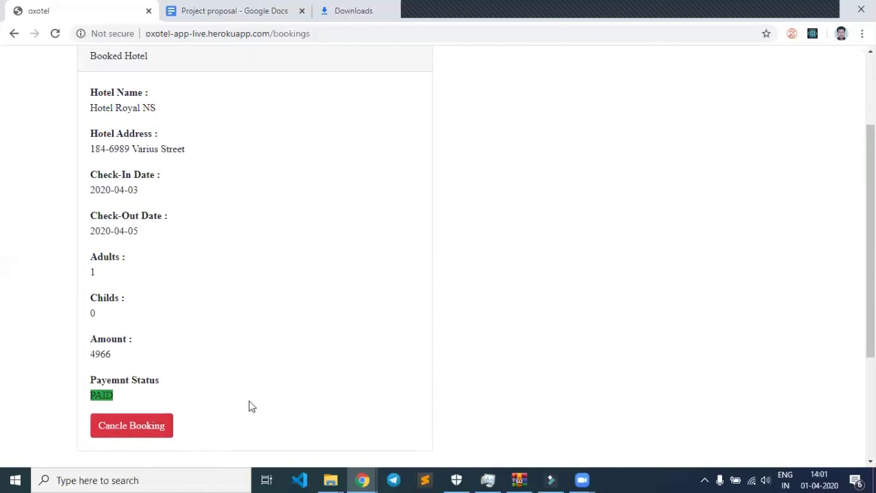
scroll(252, 407, "up", 1)
scroll(496, 251, "up", 1)
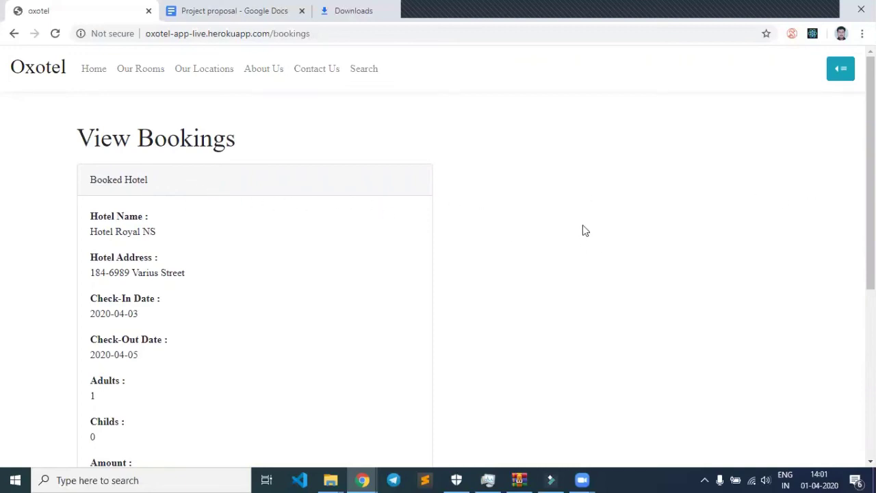
left_click(837, 73)
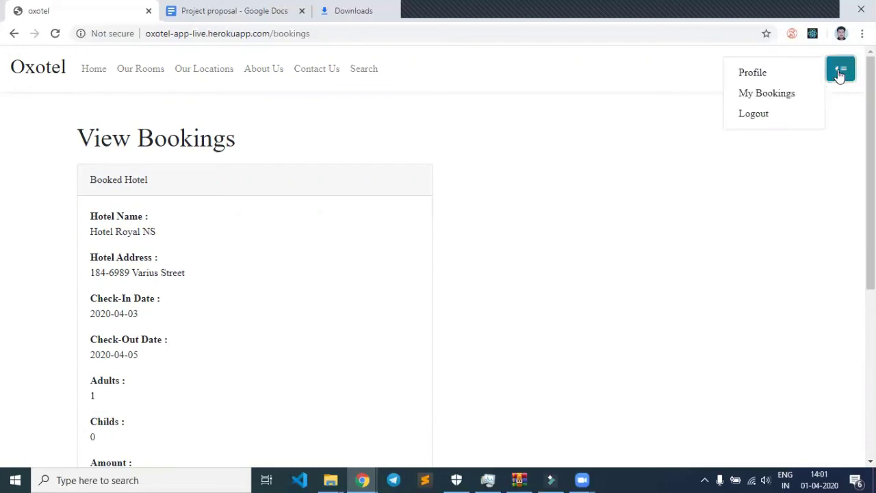
left_click(777, 101)
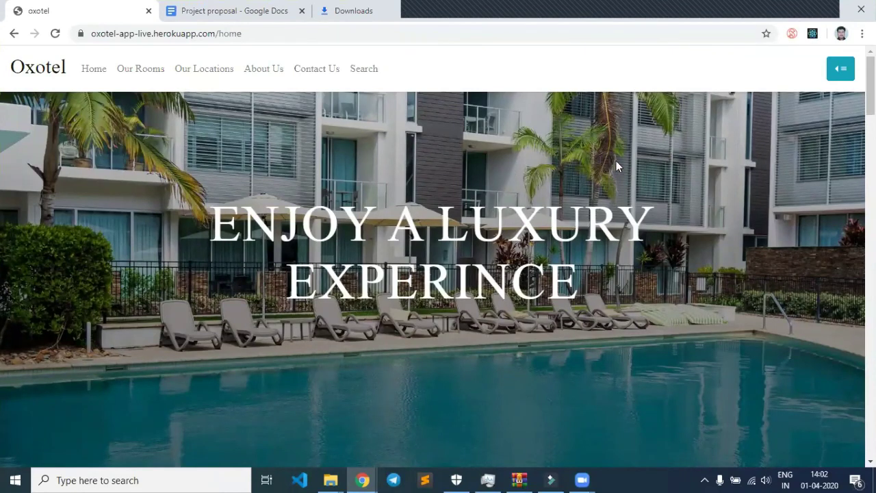
left_click(848, 75)
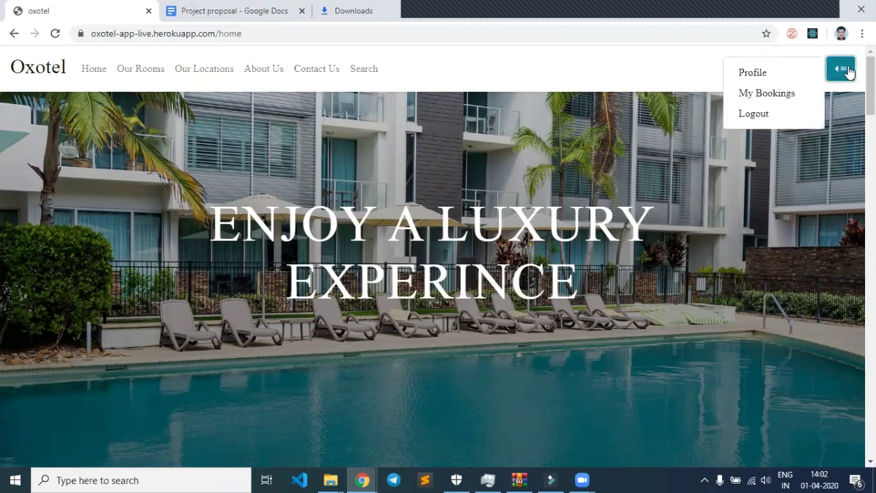
left_click(788, 94)
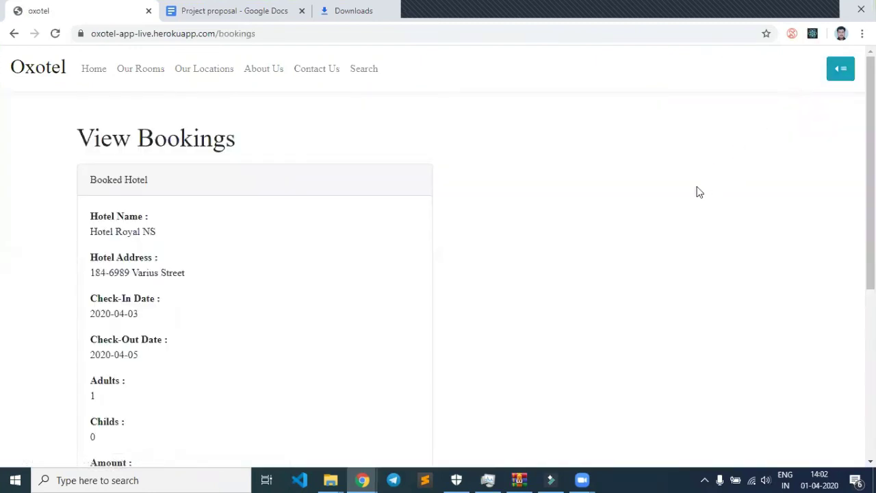
scroll(504, 223, "down", 2)
scroll(411, 222, "up", 2)
scroll(235, 250, "down", 2)
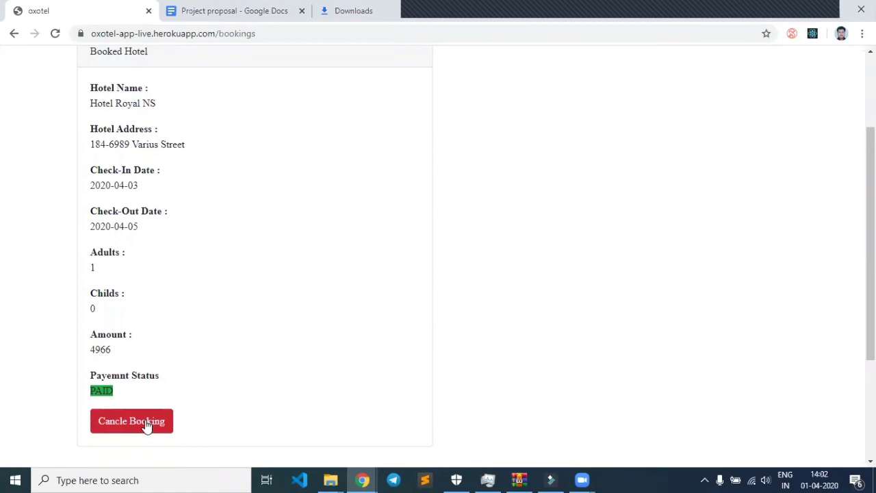
Cancel the Hotel Royal NS booking and confirm, leaving 'Currently not booked any rooms'.
left_click(146, 425)
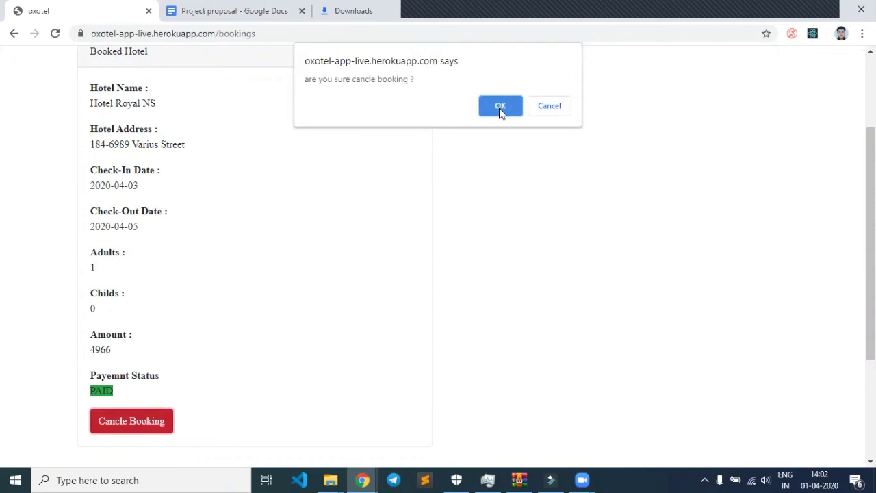
left_click(499, 107)
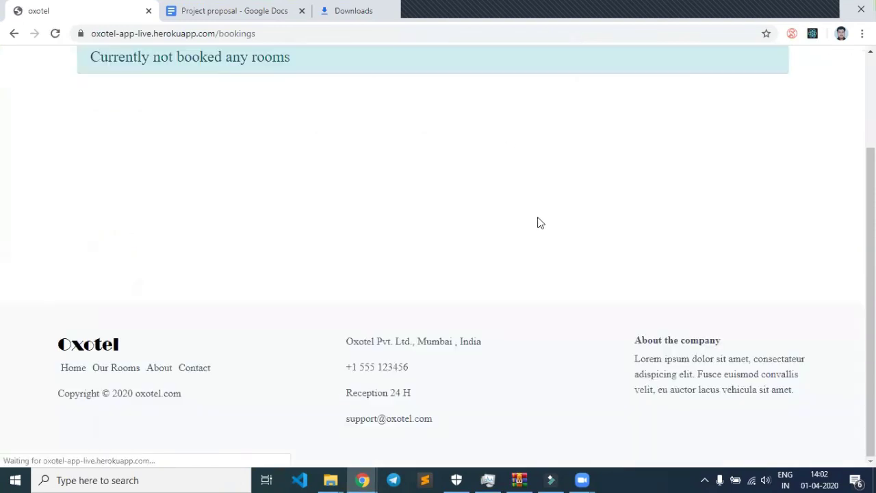
scroll(489, 252, "up", 1)
scroll(237, 265, "up", 1)
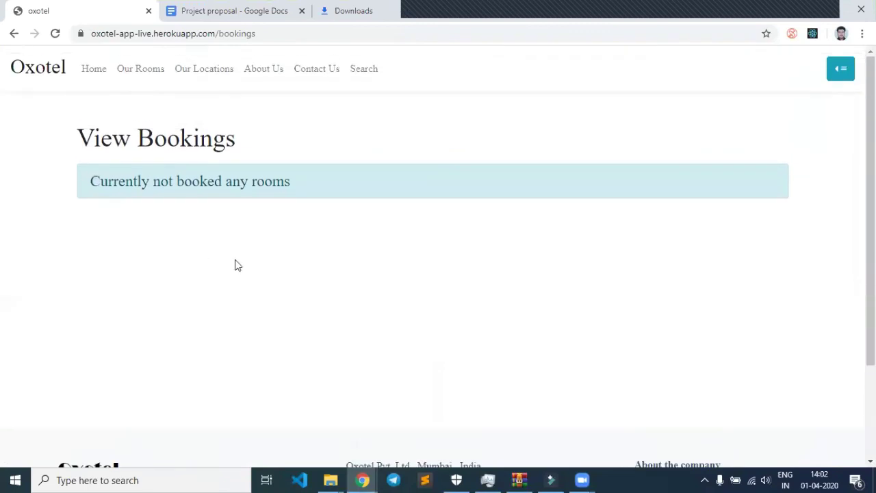
left_click_drag(88, 182, 223, 182)
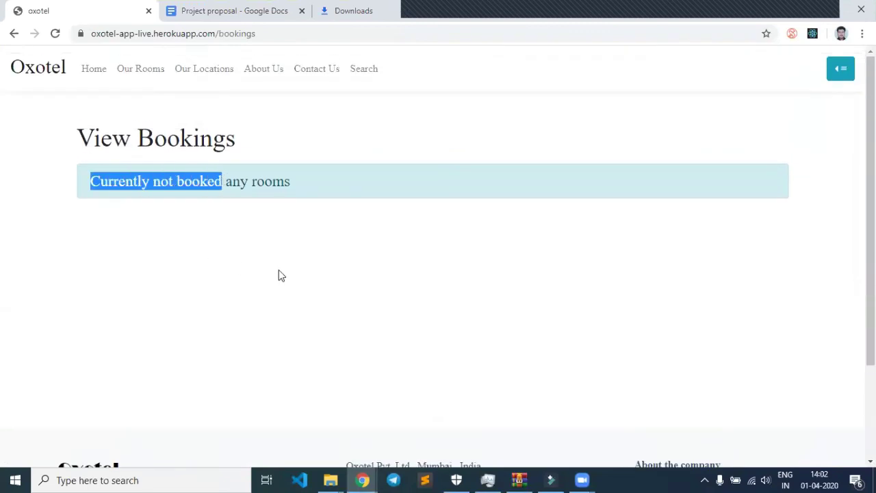
left_click(278, 271)
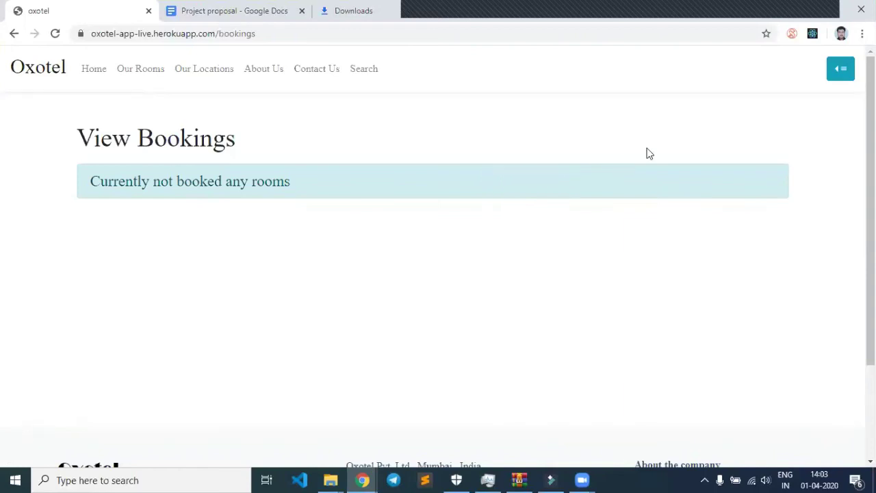
Open the top-right account menu to log out.
left_click(839, 70)
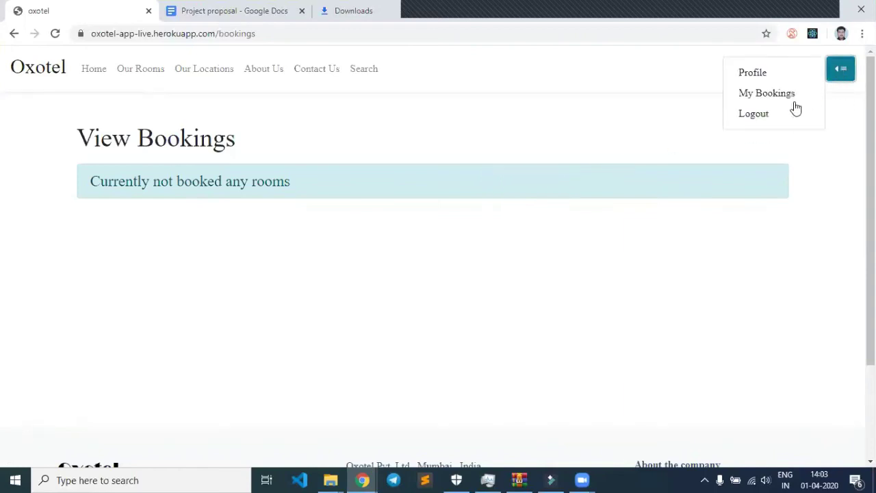